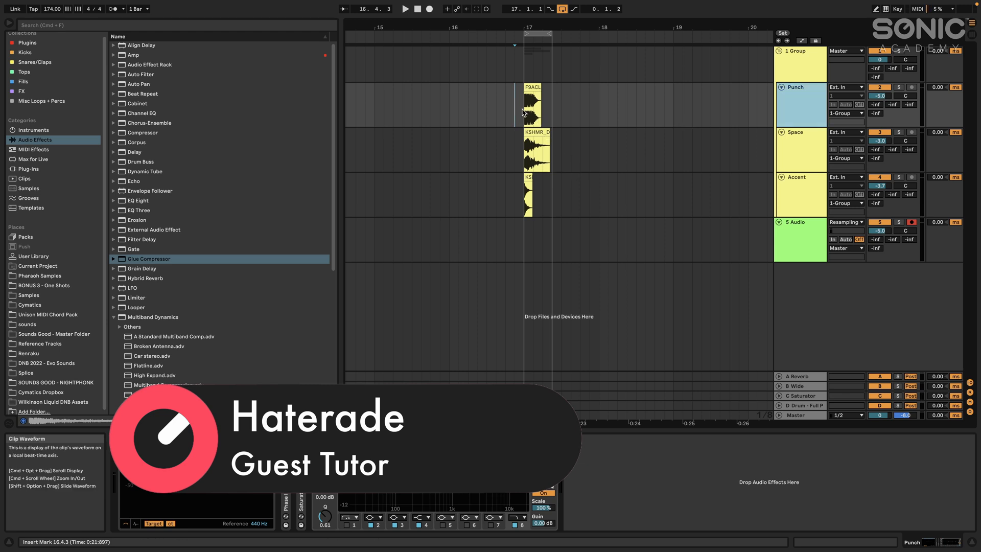
# Step: Solo the Punch track and play its F9ACLUBK27 kick clip on its own
pyautogui.click(537, 117)
pyautogui.click(798, 112)
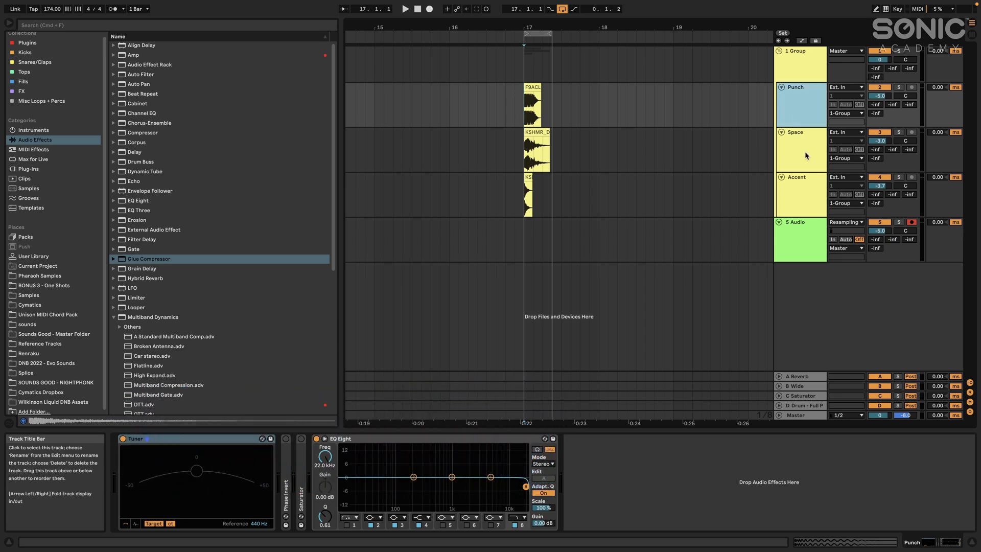
pyautogui.click(805, 151)
pyautogui.click(804, 106)
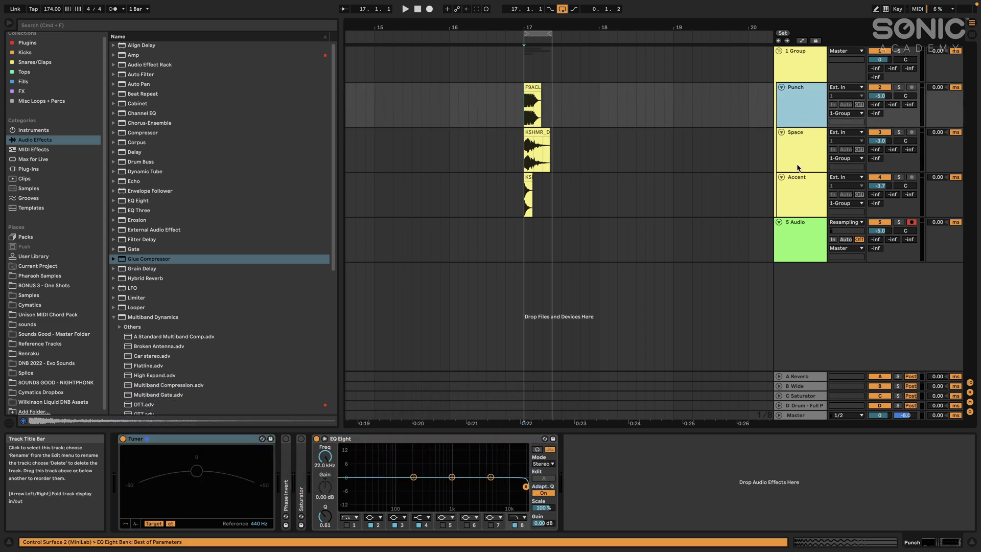
pyautogui.scroll(2, 538, 165)
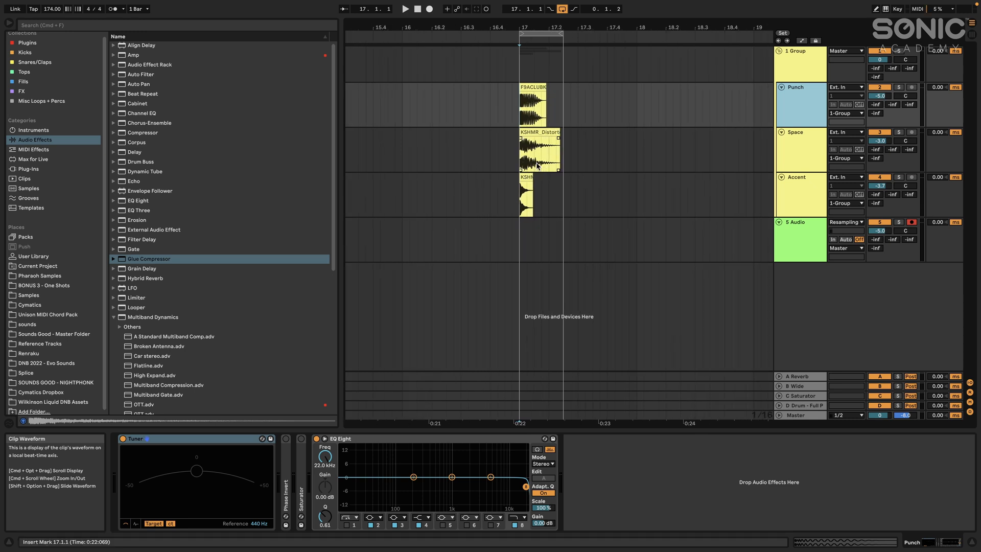
pyautogui.scroll(3, 537, 165)
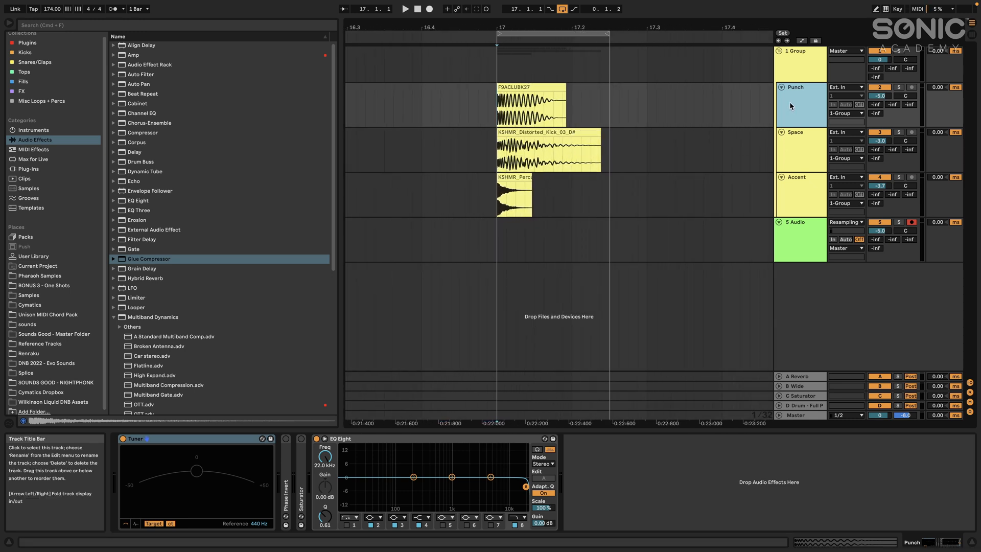
pyautogui.click(533, 87)
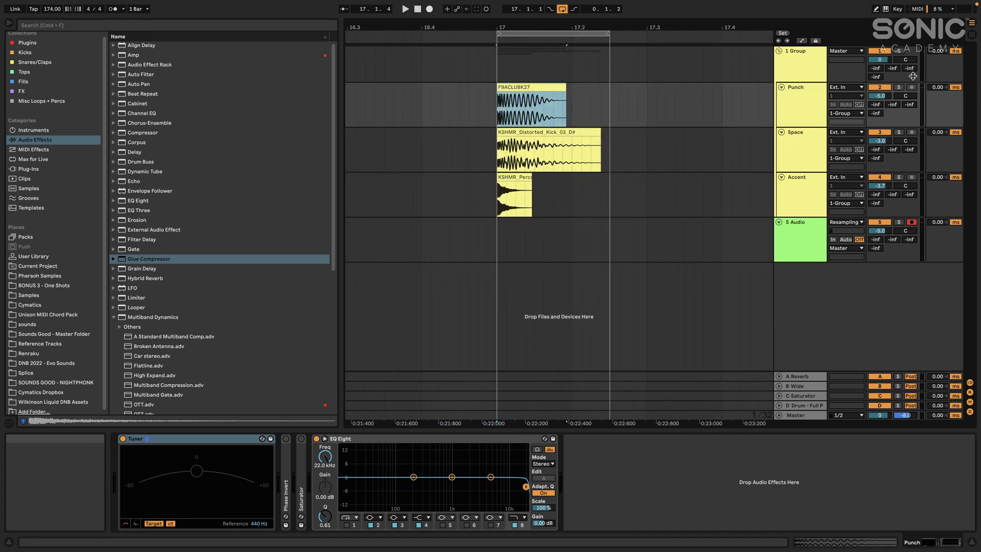
pyautogui.click(899, 87)
pyautogui.press('space')
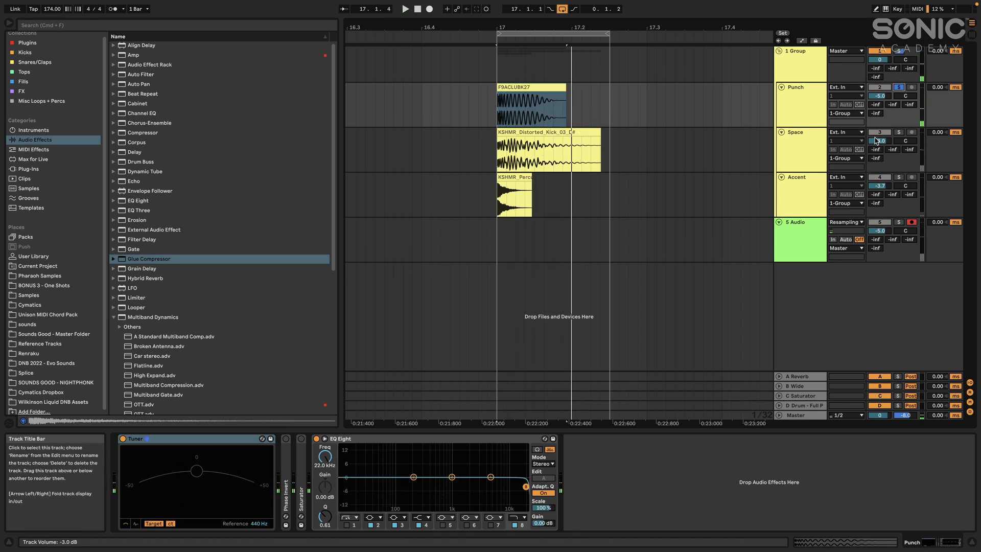
# Step: Solo the Space track and audition its KSHMR_Distorted_Kick_03_D# clip
pyautogui.click(819, 148)
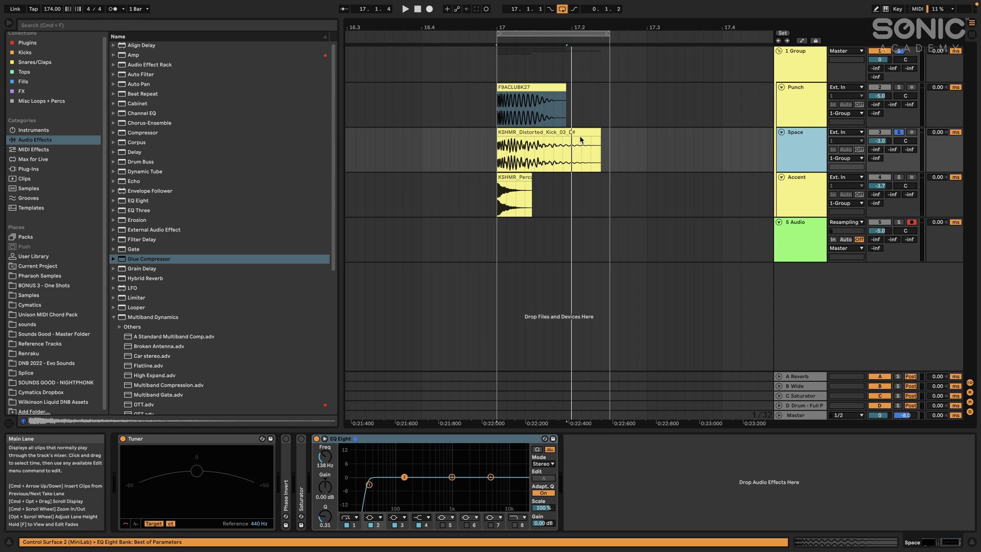
pyautogui.click(555, 132)
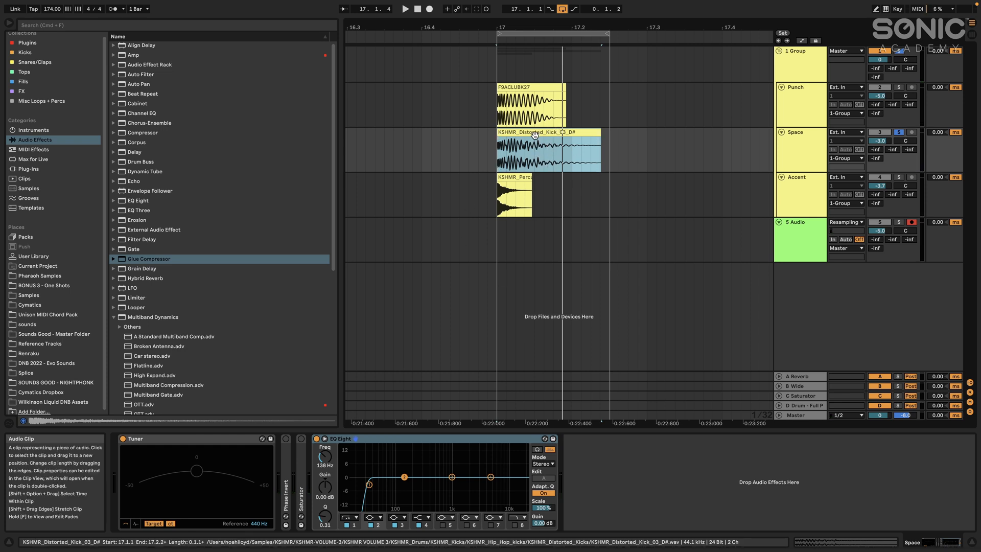
pyautogui.press('Up')
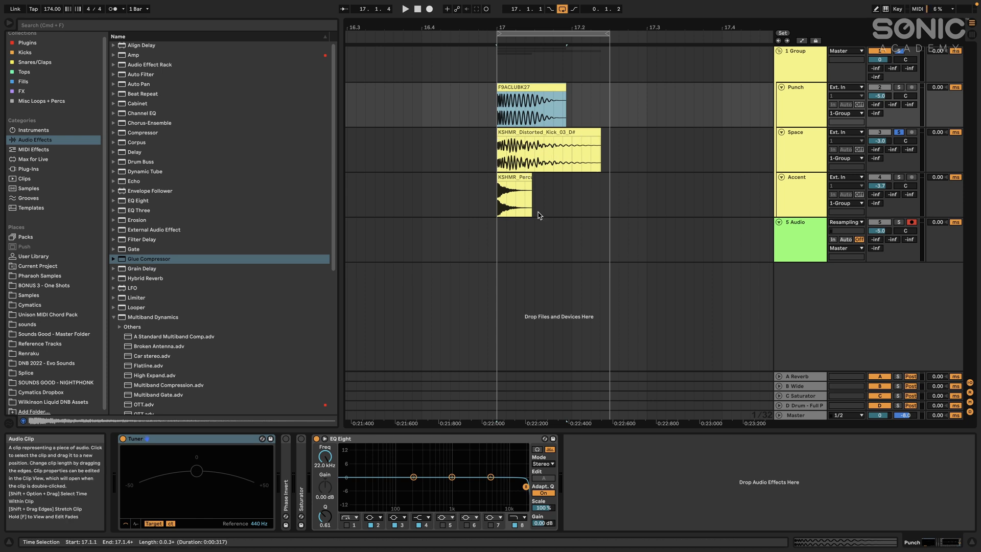
pyautogui.keyDown('shift'); pyautogui.click(594, 156); pyautogui.keyUp('shift')
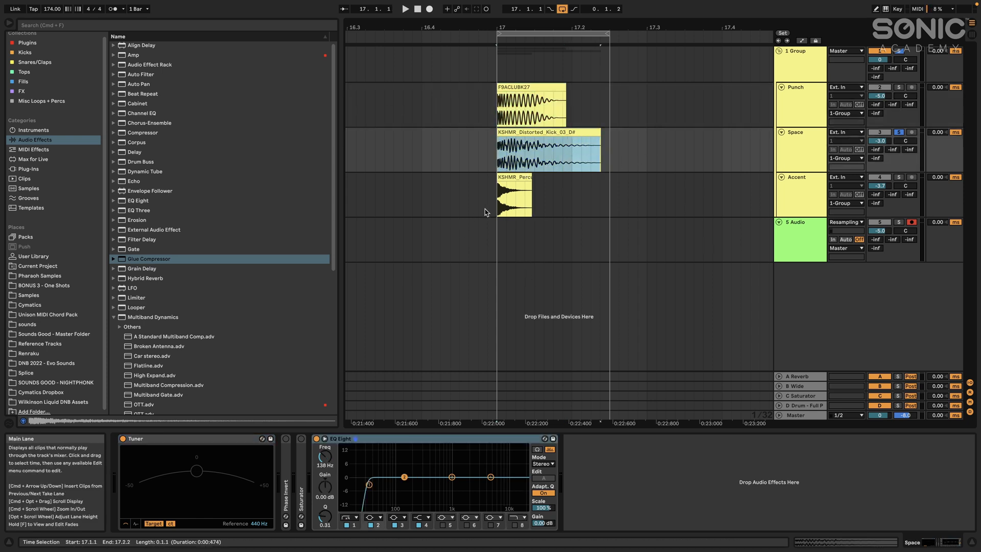
# Step: Solo the Accent track and play its short KSHMR percussion clip from bar 17
pyautogui.click(810, 209)
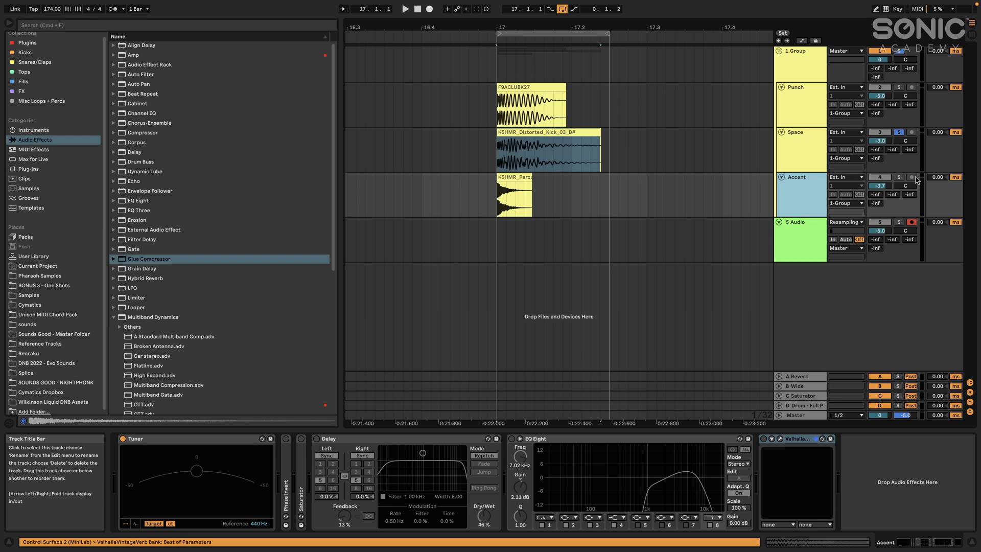
pyautogui.click(898, 177)
pyautogui.click(531, 202)
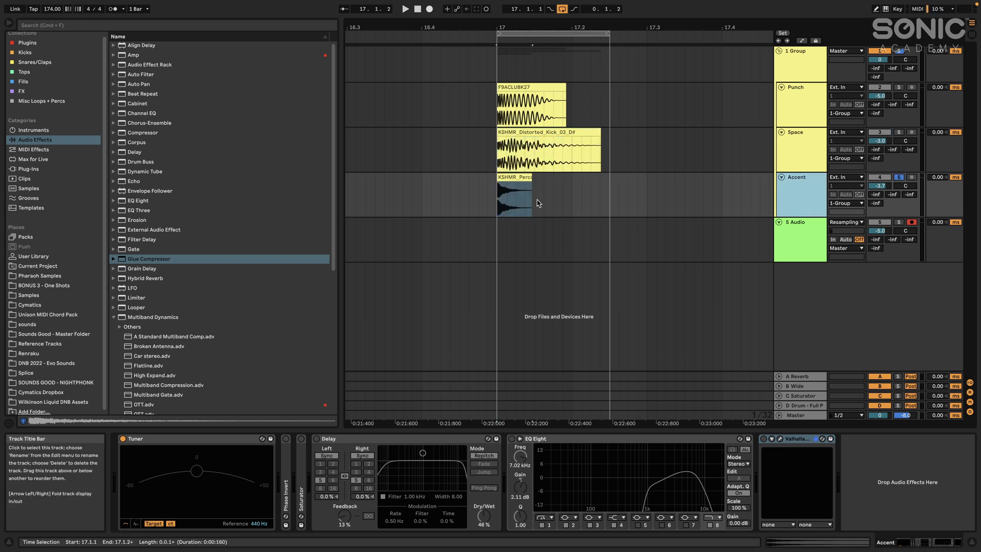
pyautogui.click(512, 177)
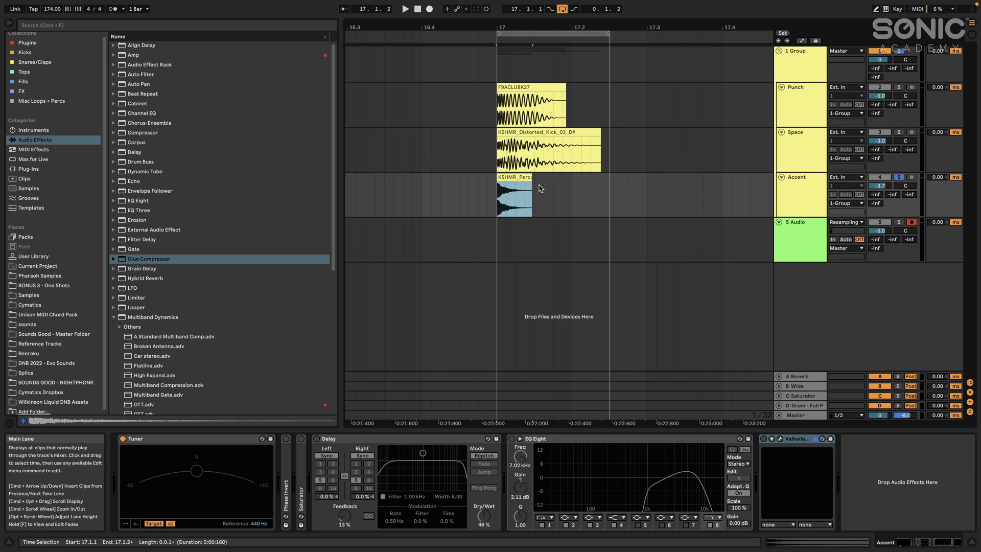
pyautogui.press('space')
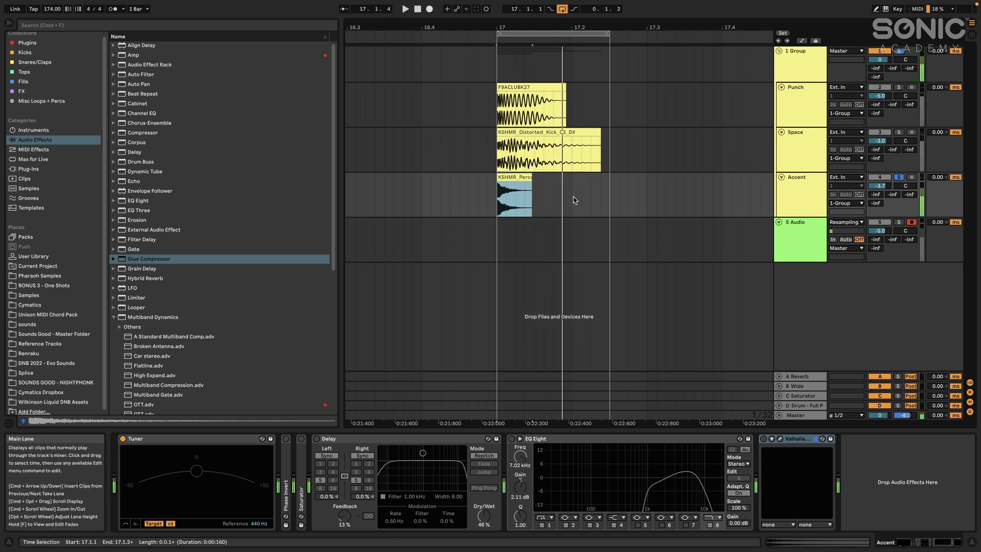
# Step: Unsolo the Accent track and play all three layers together from the start of bar 17
pyautogui.click(899, 177)
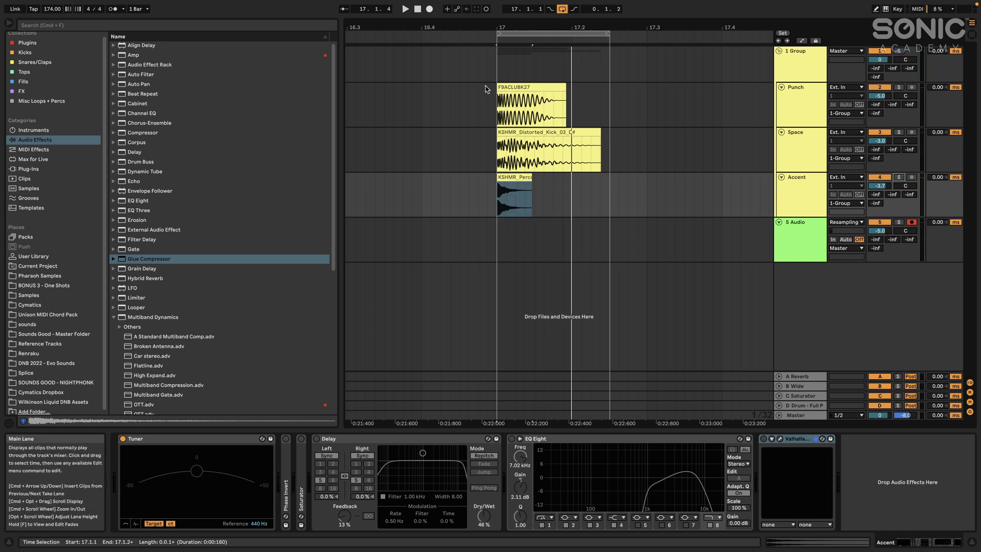
pyautogui.click(495, 102)
pyautogui.press('space')
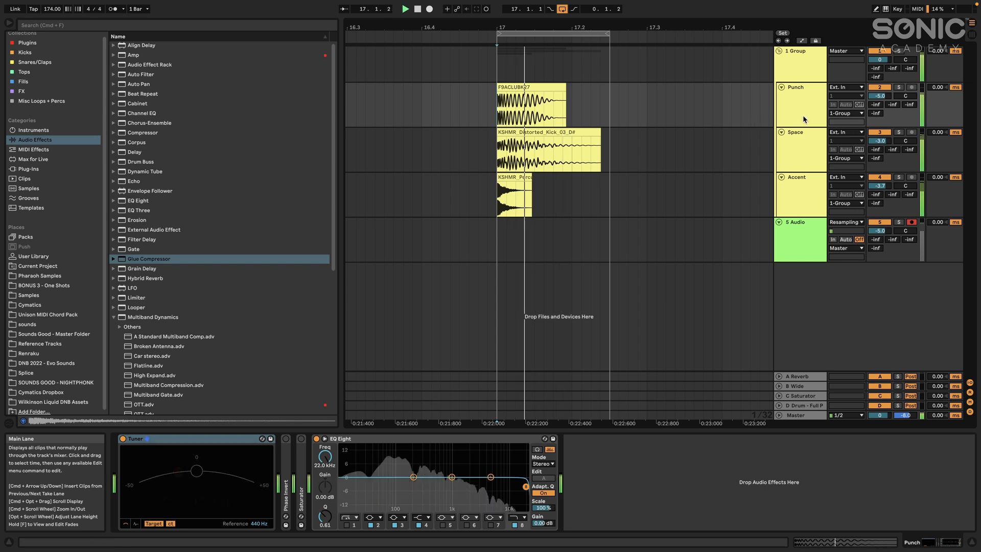
pyautogui.press('space')
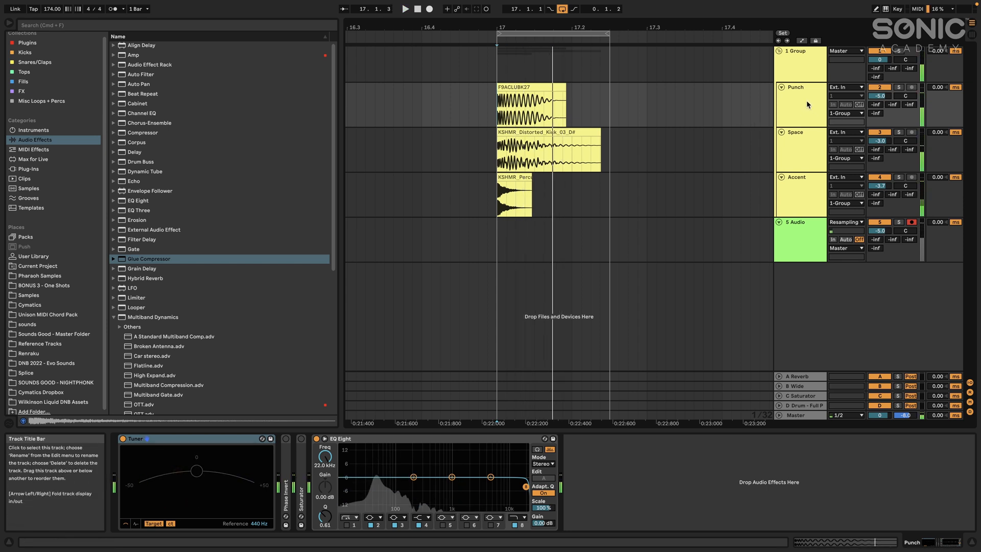
# Step: Show the Glue Compressor on the group track and examine its attack, release and threshold settings
pyautogui.click(806, 77)
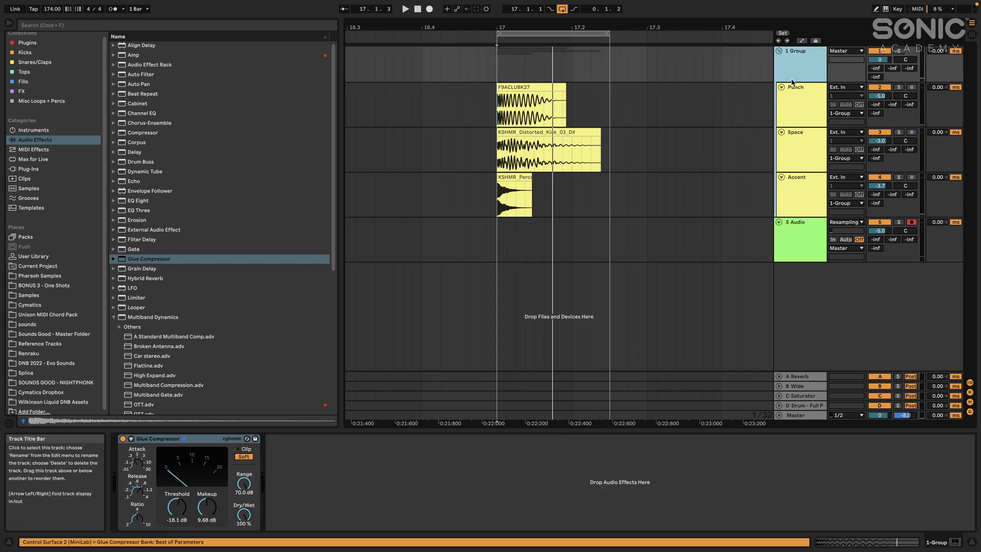
pyautogui.click(169, 440)
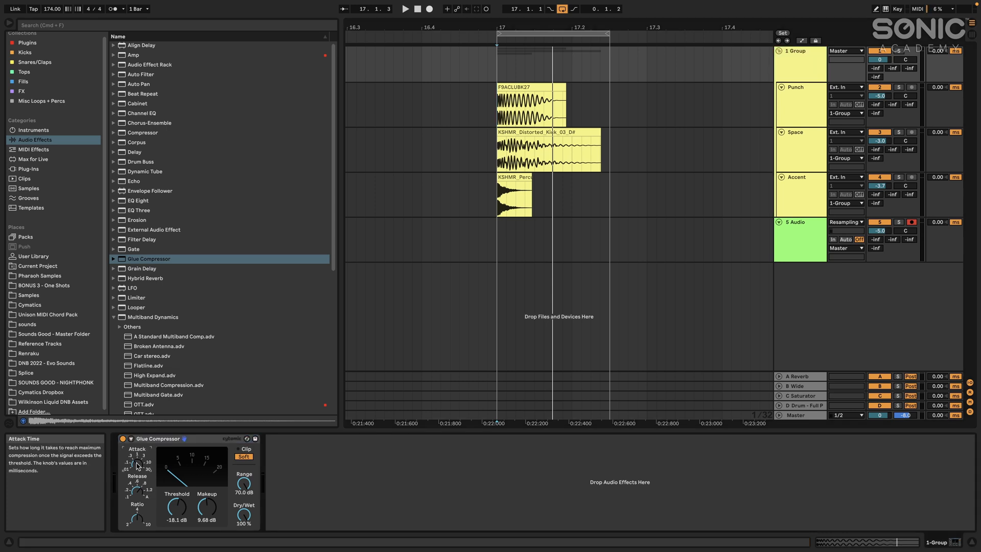
pyautogui.click(178, 513)
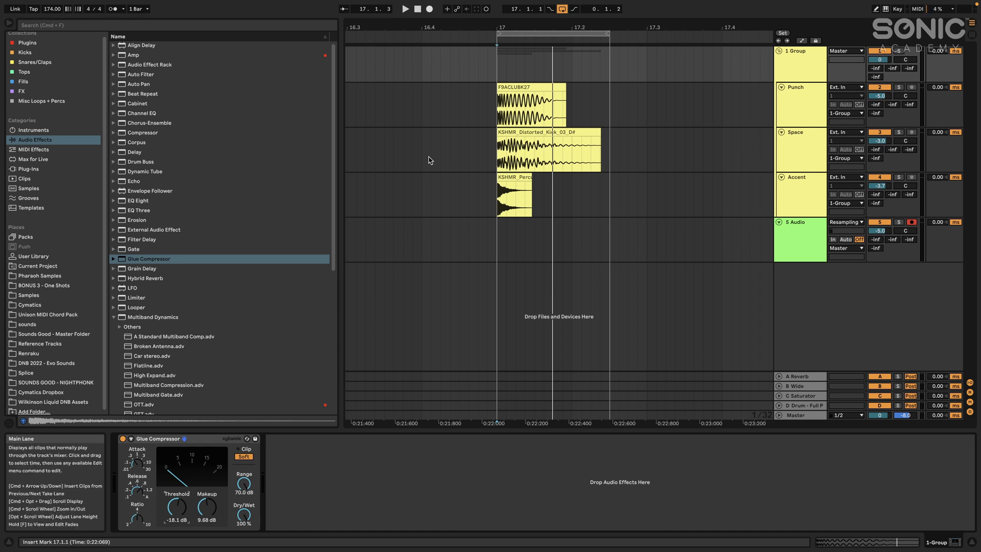
# Step: Lower the high-cut frequency of the Punch track's EQ Eight to 18.3 kHz and audition the track soloed
pyautogui.click(812, 110)
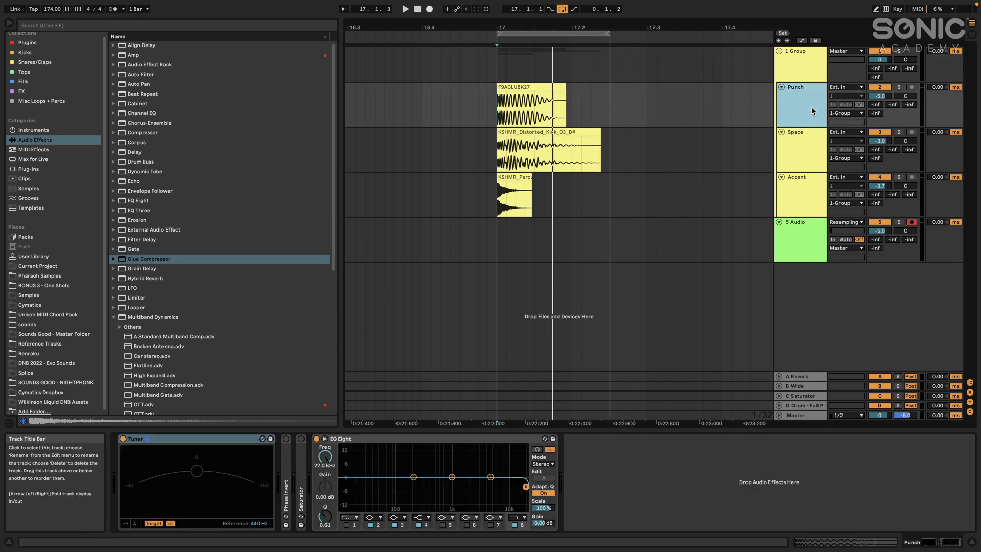
pyautogui.moveTo(325, 456); pyautogui.dragTo(325, 491)
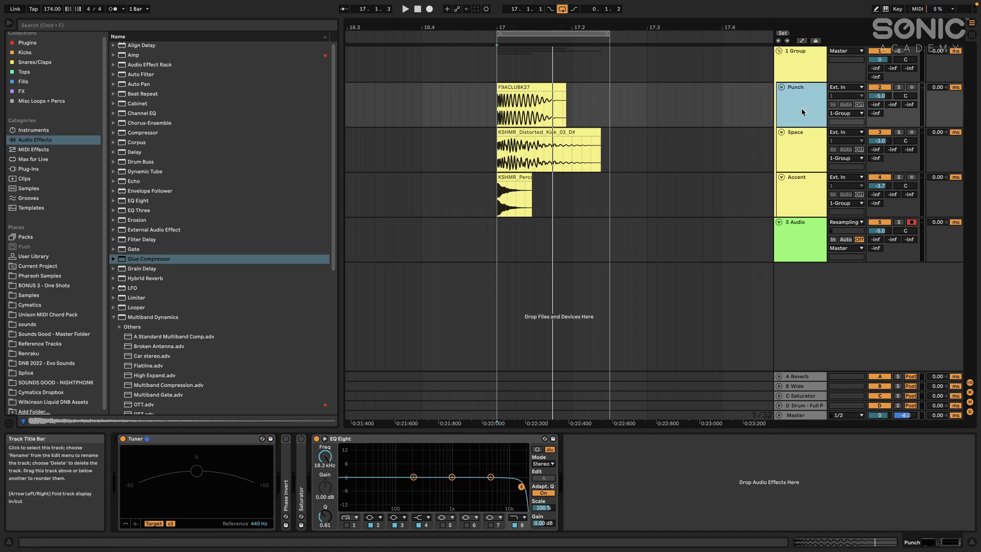
pyautogui.click(899, 87)
pyautogui.press('space')
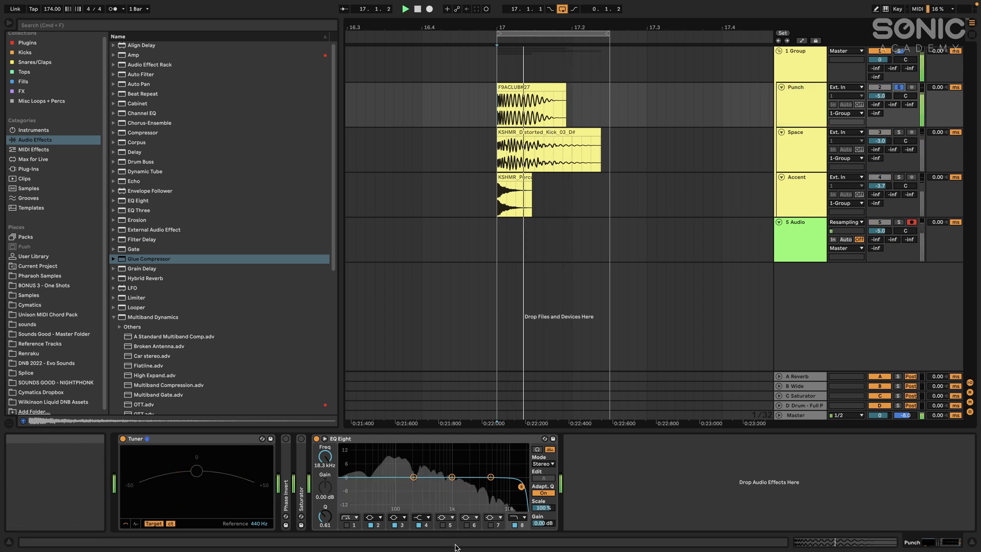
pyautogui.press('space')
# Step: Enable the low-cut band in Punch's EQ Eight, sweep the cut filters while listening, and leave the high cut at 563 Hz
pyautogui.click(347, 525)
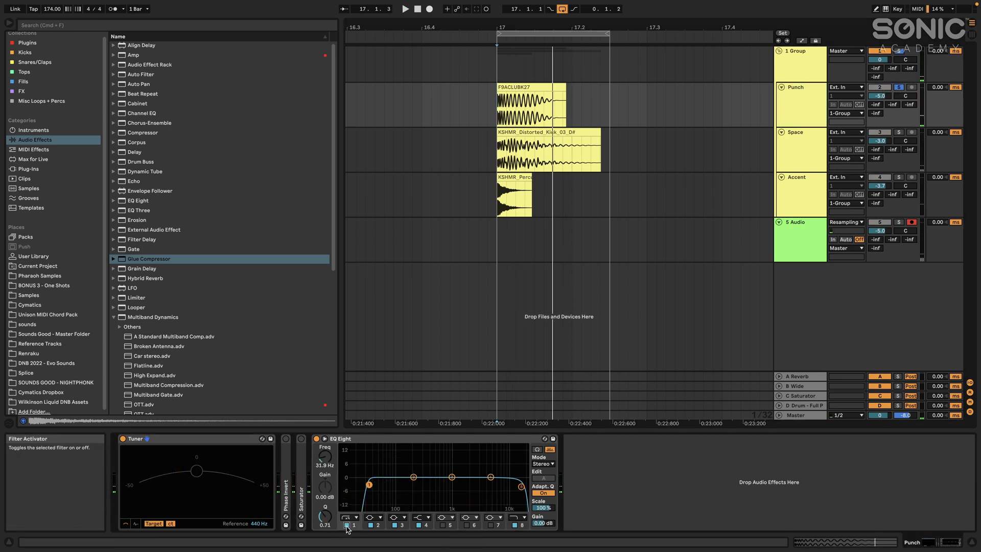
pyautogui.press('space')
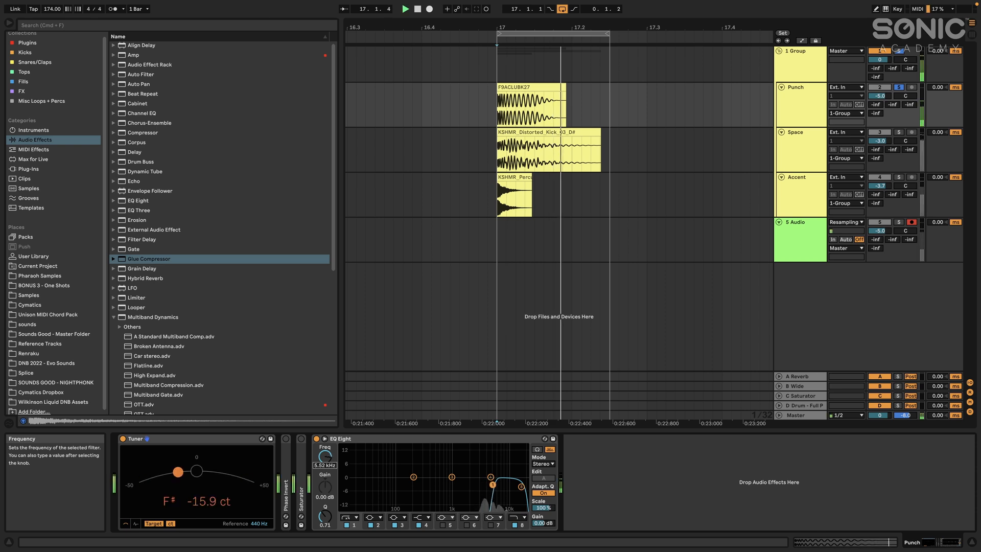
pyautogui.moveTo(325, 457); pyautogui.dragTo(325, 458)
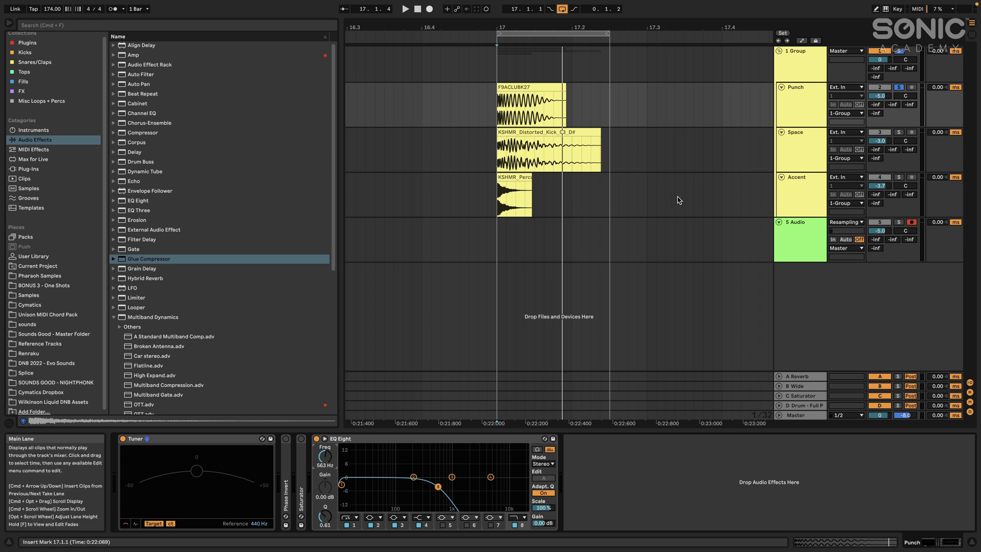
pyautogui.press('space')
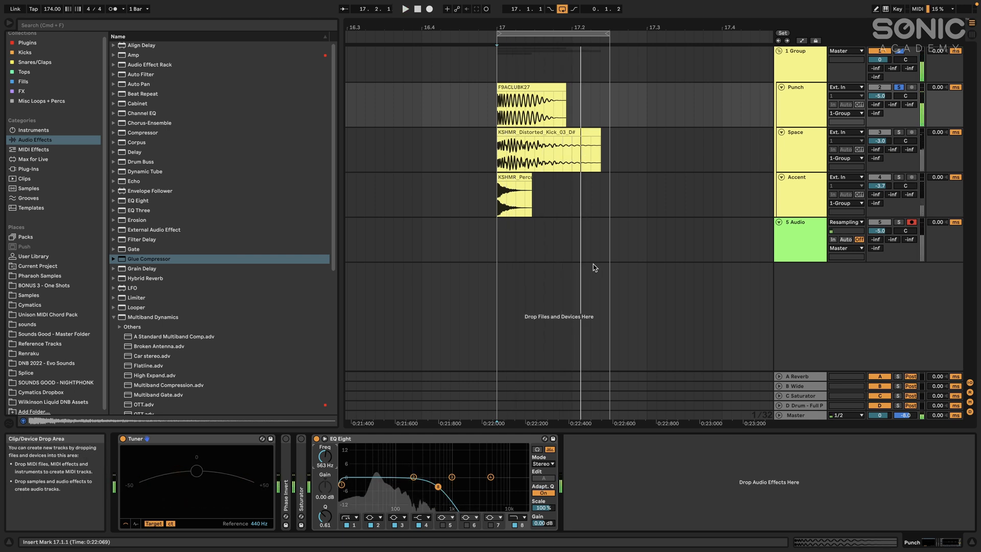
# Step: Put the Accent track's ValhallaVintageVerb at the end of the Space track's device chain, switch it on and open its window
pyautogui.click(801, 153)
pyautogui.click(804, 199)
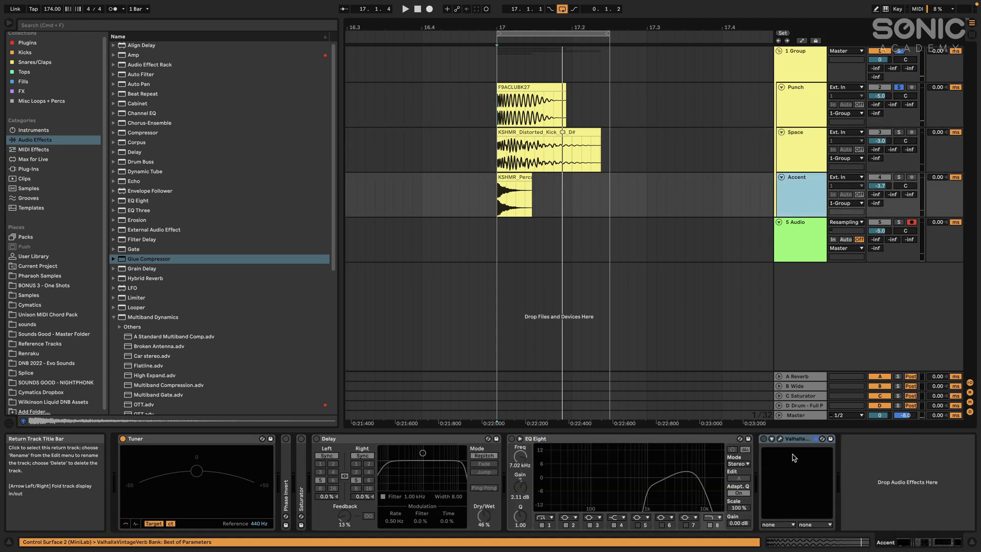
pyautogui.moveTo(792, 439); pyautogui.dragTo(819, 203)
pyautogui.moveTo(802, 150); pyautogui.dragTo(803, 151)
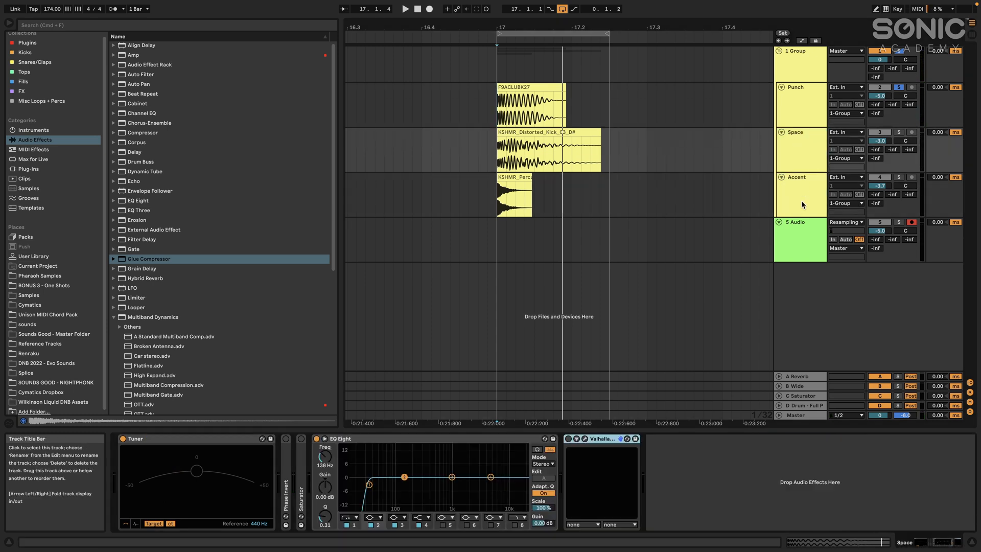
pyautogui.click(584, 439)
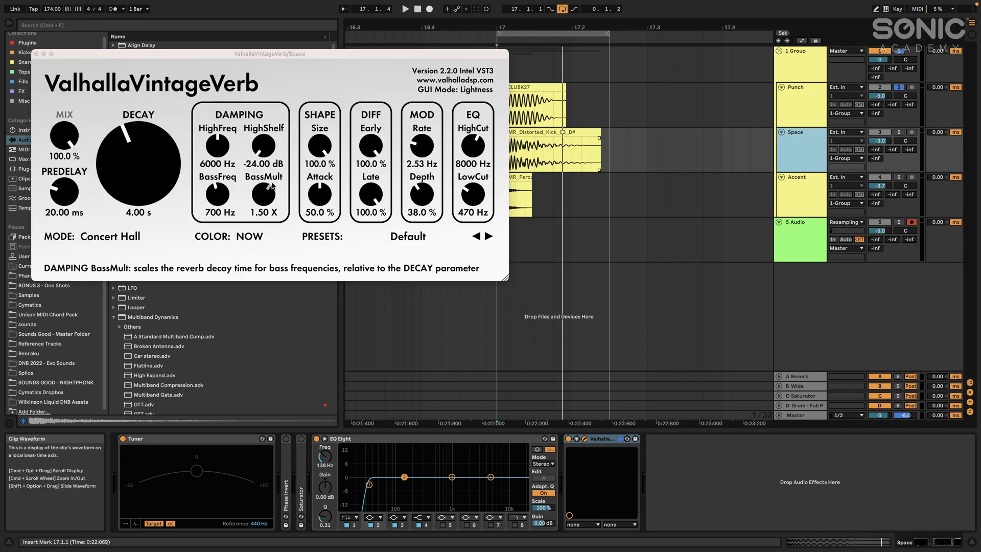
# Step: Set the reverb's Predelay to 0.00 ms and play the Space clip with its track soloed
pyautogui.moveTo(53, 190); pyautogui.dragTo(61, 249)
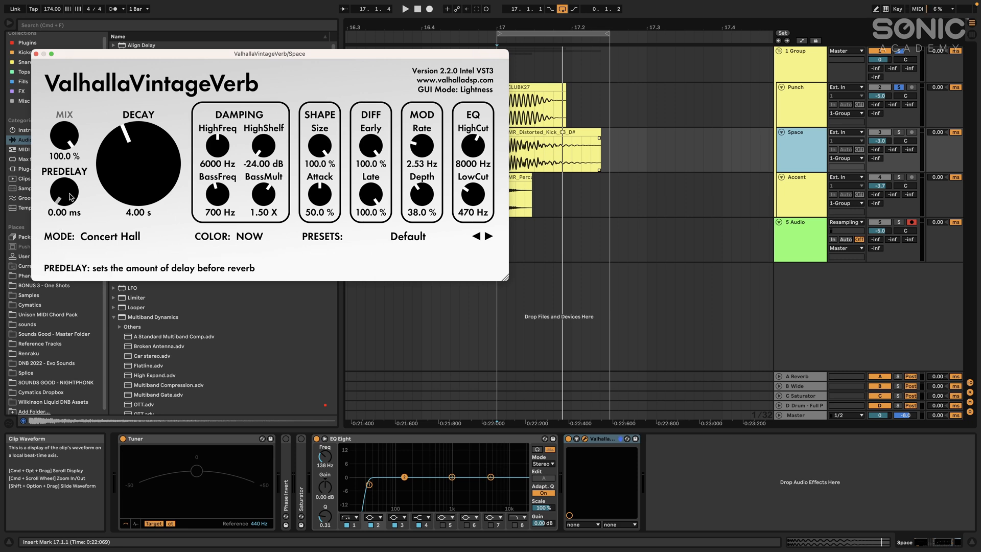
pyautogui.click(544, 142)
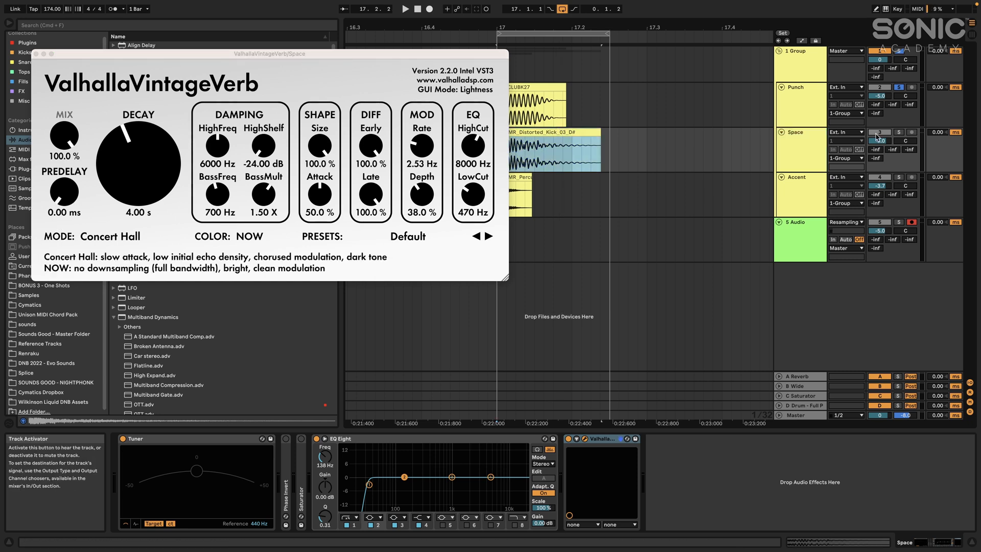
pyautogui.press('space')
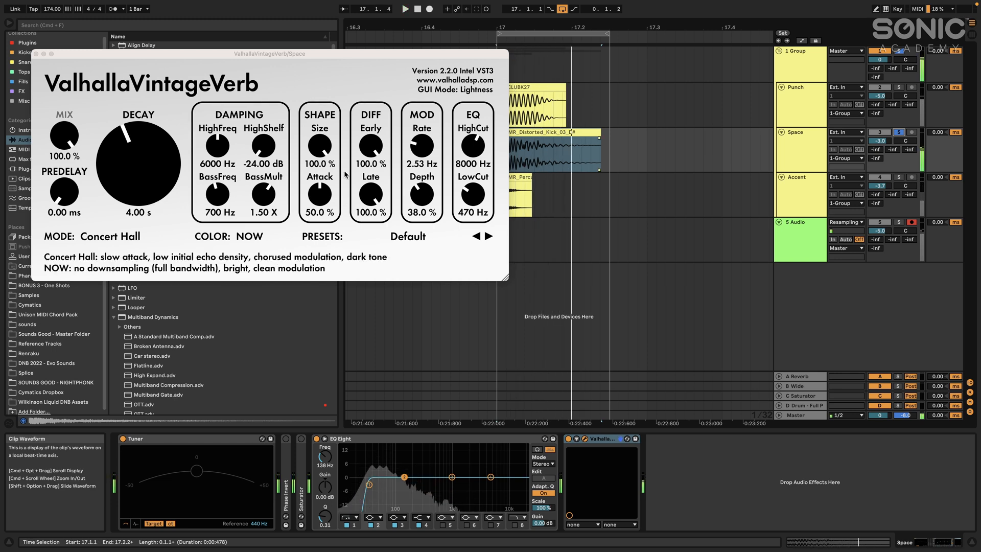
# Step: Replay the Space clip, lower the reverb's LowCut to 10 Hz and close the plug-in window
pyautogui.press('space')
pyautogui.moveTo(472, 194); pyautogui.dragTo(472, 290)
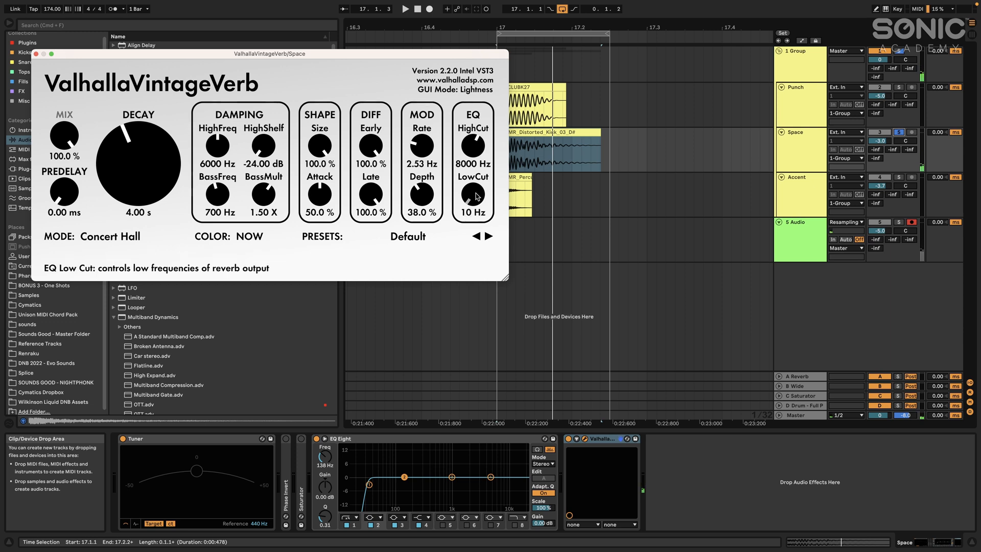
pyautogui.click(36, 54)
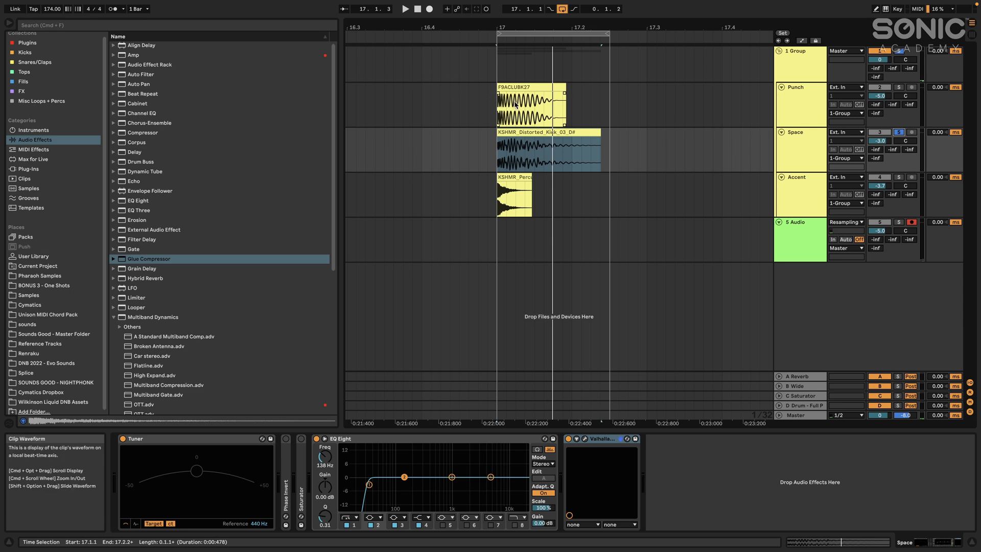
# Step: Extend the loop from 17.1.1 to end at 19.3.1 and play the soloed Space clip with its reverb tail
pyautogui.scroll(-3, 515, 105)
pyautogui.moveTo(567, 35); pyautogui.dragTo(761, 59)
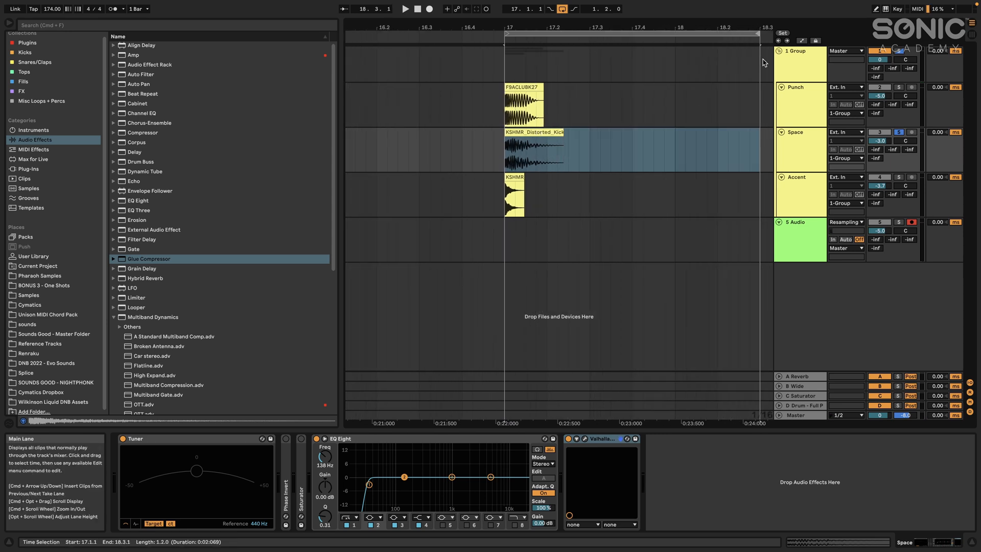
pyautogui.scroll(-3, 680, 112)
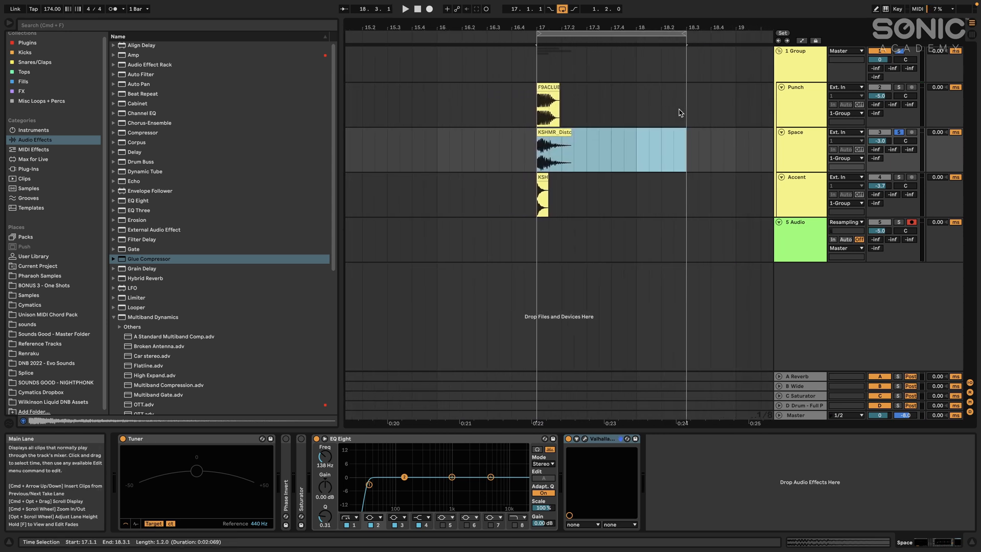
pyautogui.hscroll(3, 680, 113)
pyautogui.press('space')
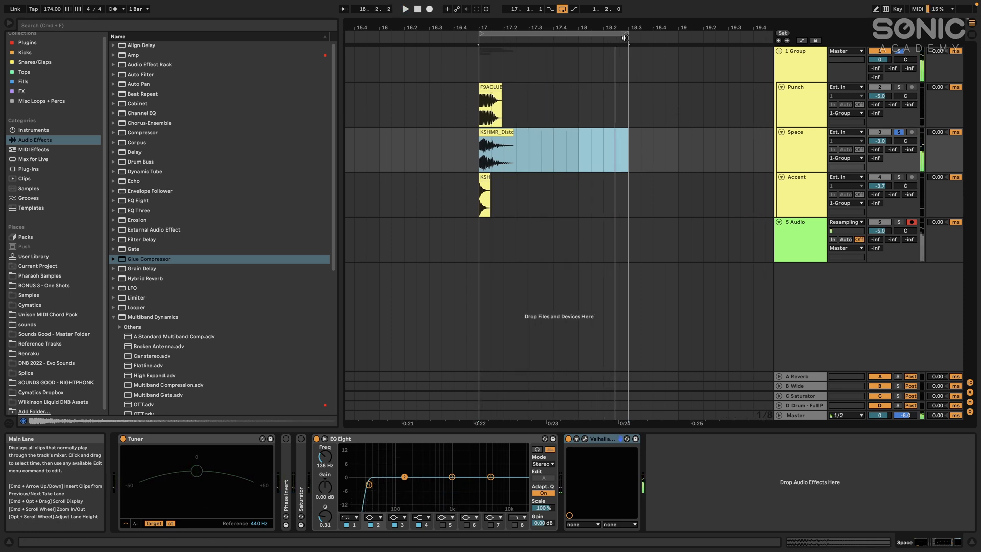
pyautogui.moveTo(624, 38); pyautogui.dragTo(728, 38)
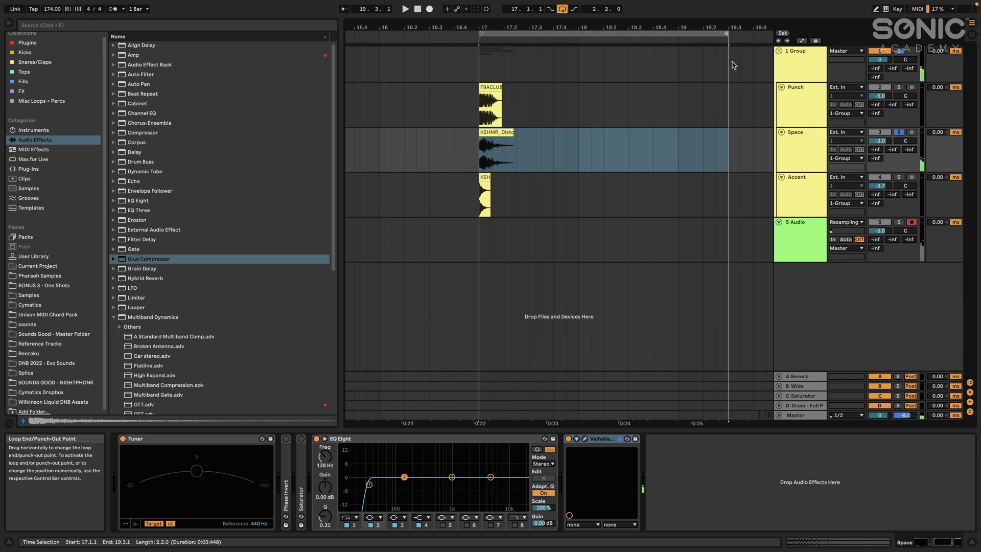
# Step: Replay the Space clip, review its ValhallaVintageVerb color options while keeping NOW, and close the plug-in window
pyautogui.click(496, 133)
pyautogui.press('space')
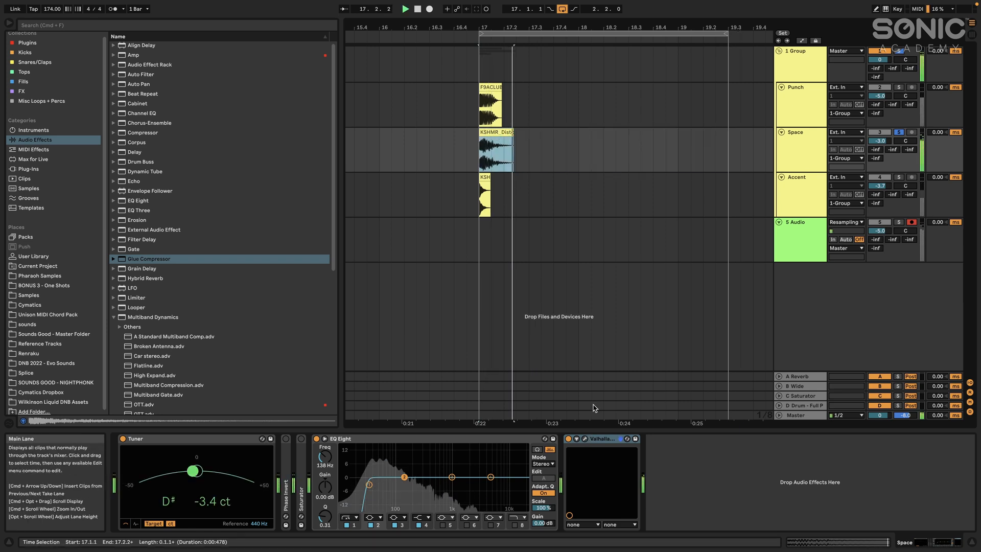
pyautogui.press('space')
pyautogui.click(584, 439)
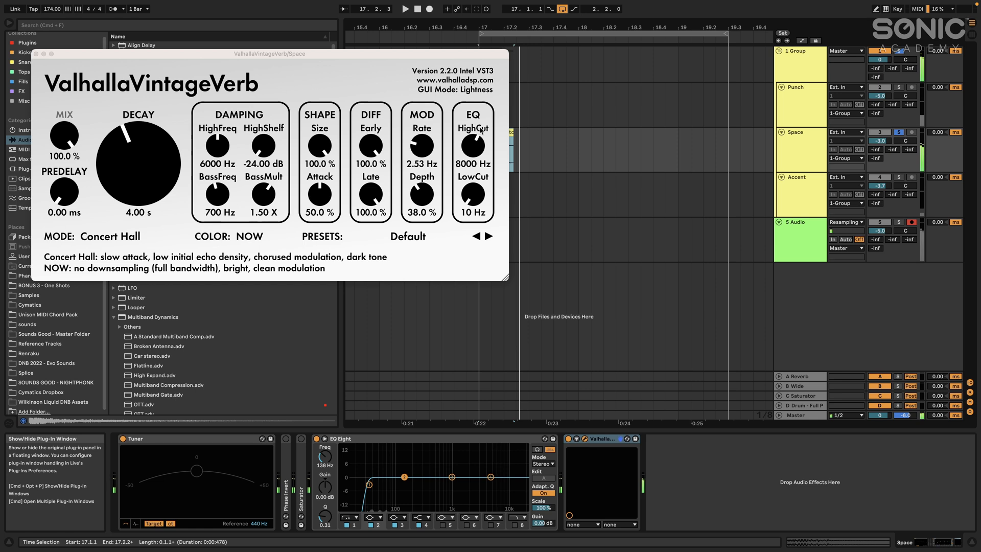
pyautogui.click(239, 241)
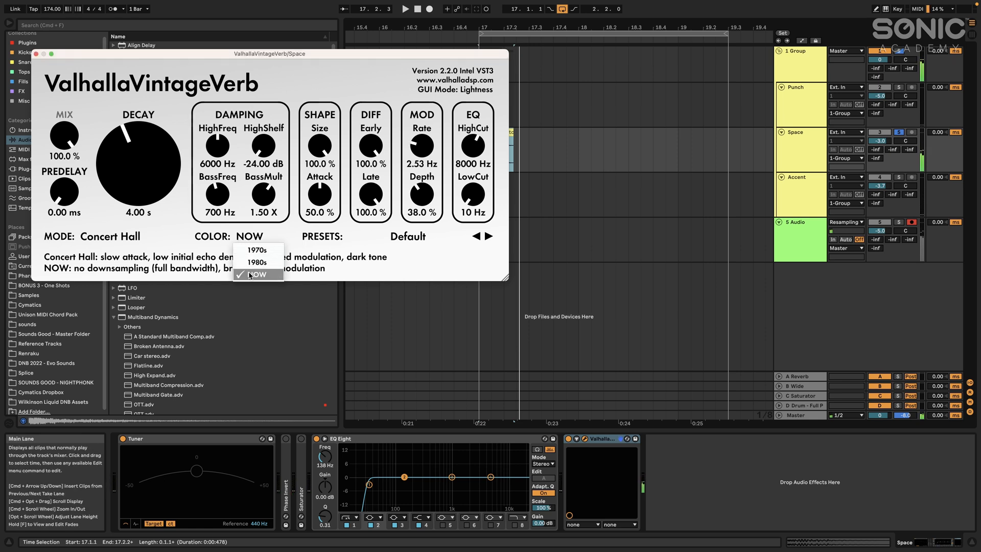
pyautogui.click(354, 248)
pyautogui.press('space')
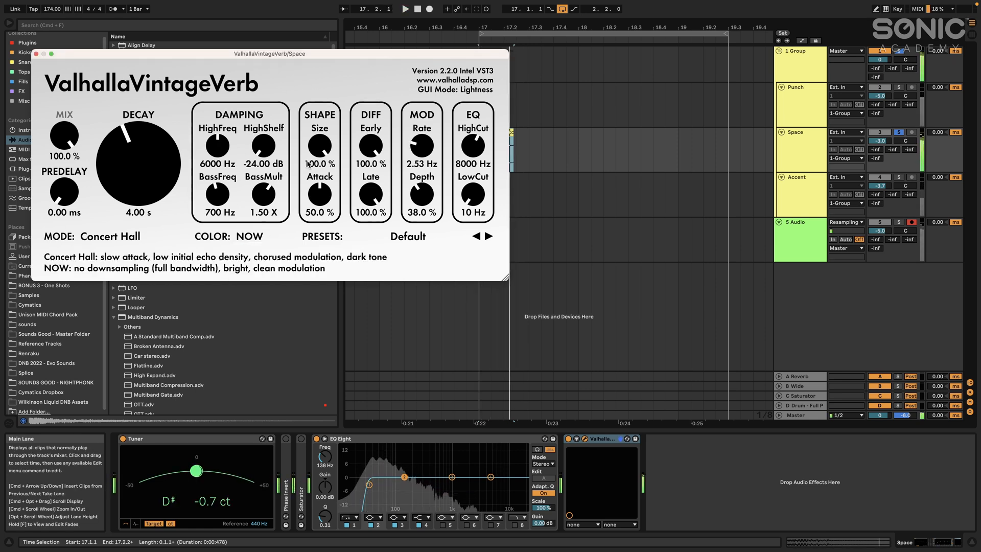
pyautogui.click(36, 54)
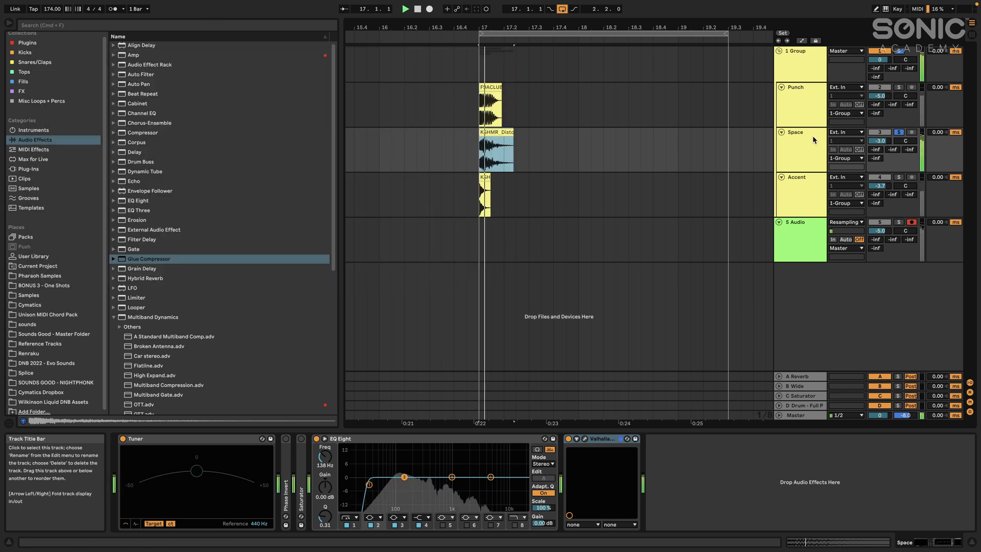
# Step: Solo the Punch track together with Space and play both layers repeatedly
pyautogui.keyDown('super'); pyautogui.click(899, 88); pyautogui.keyUp('super')
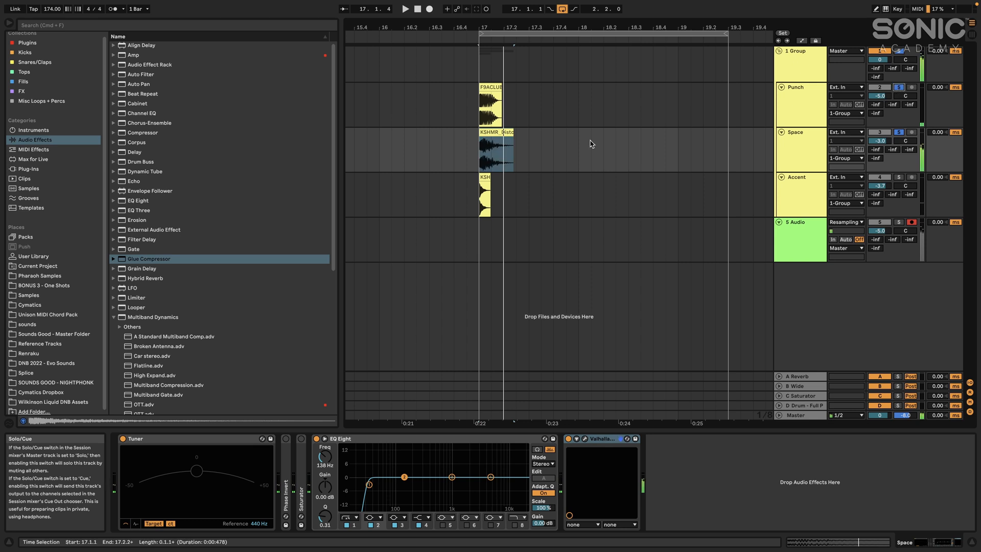
pyautogui.press('space')
pyautogui.press('space')
pyautogui.press('space')
pyautogui.press('space')
pyautogui.scroll(5, 504, 145)
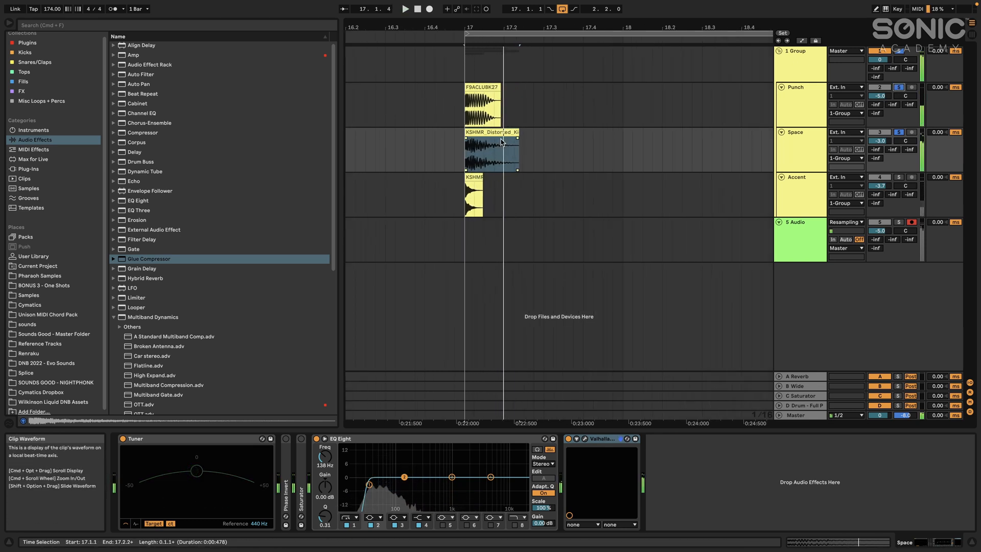
pyautogui.hscroll(-2, 501, 138)
pyautogui.press('space')
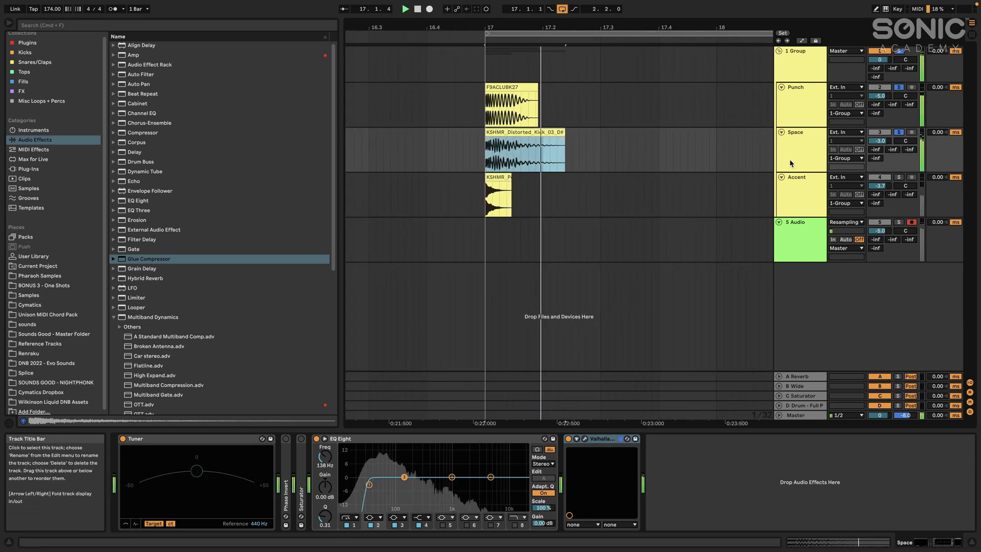
# Step: Add a Compressor to the end of the Space track's device chain and enable its sidechain with Punch as the audio source
pyautogui.click(803, 154)
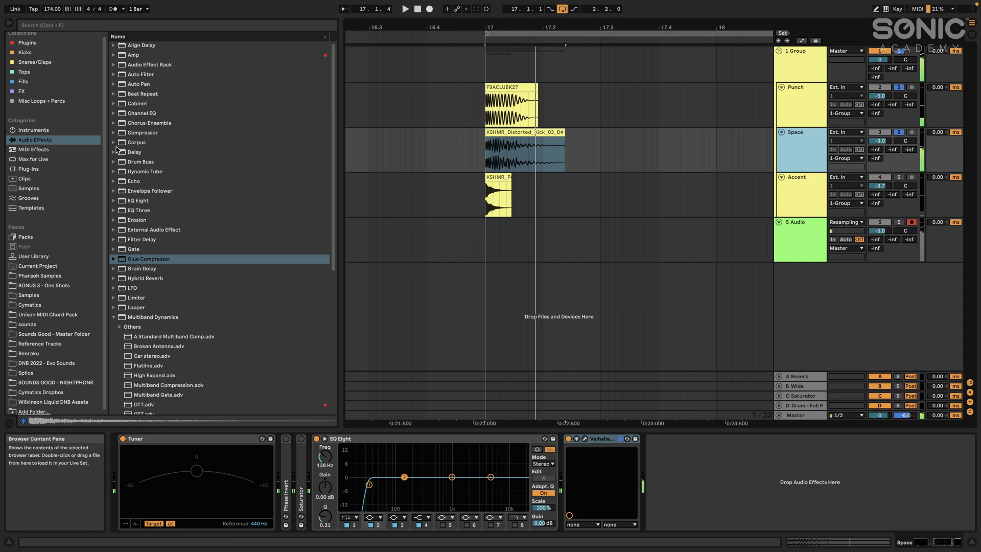
pyautogui.doubleClick(144, 134)
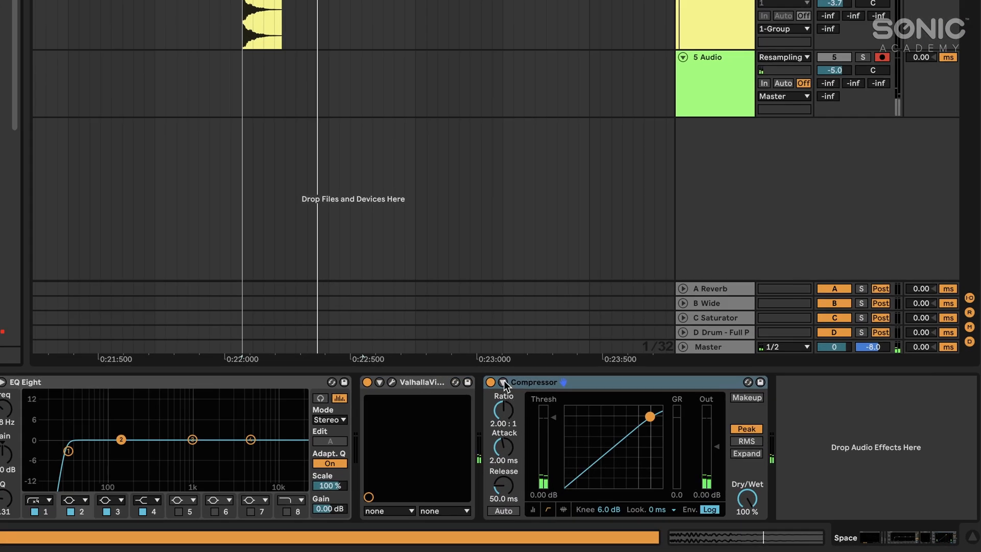
pyautogui.click(503, 382)
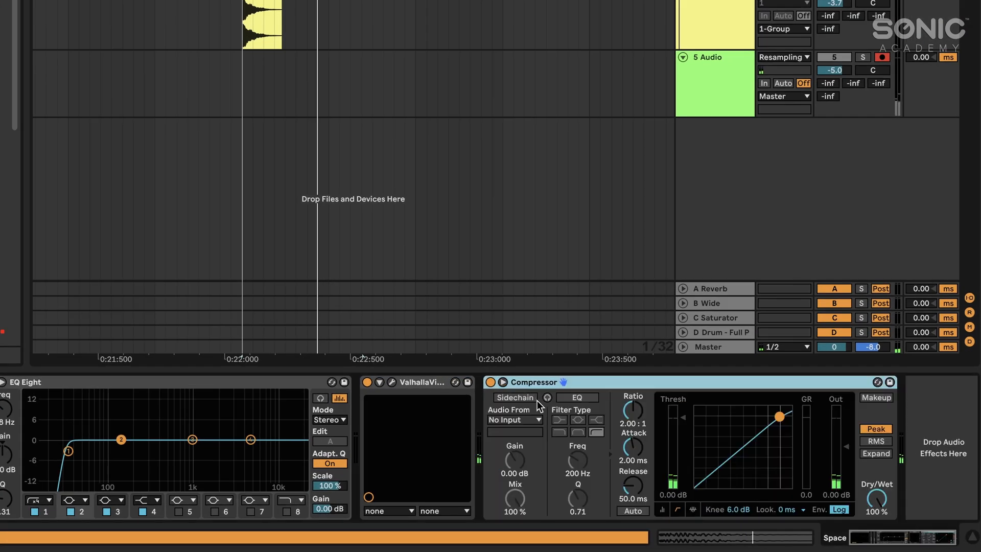
pyautogui.click(526, 397)
pyautogui.click(520, 417)
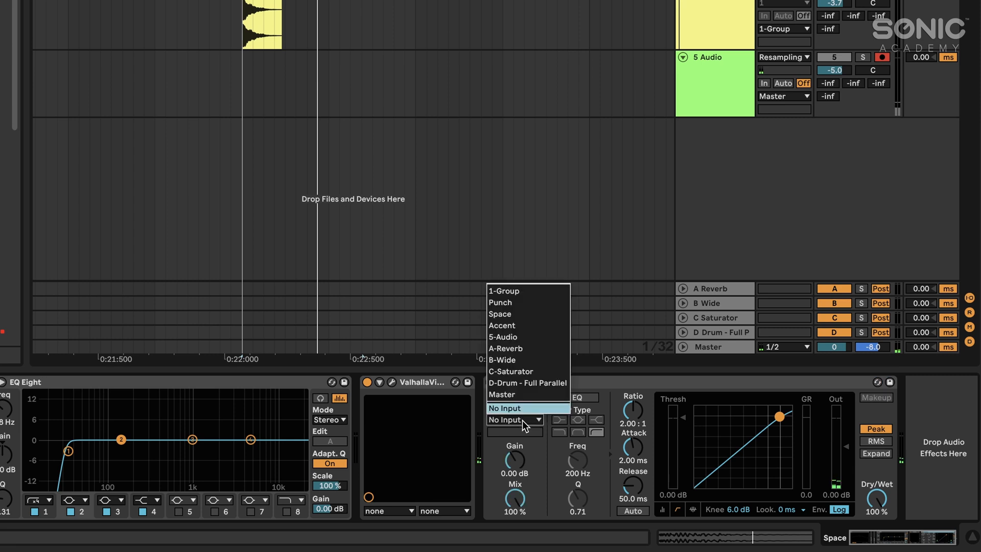
pyautogui.click(526, 301)
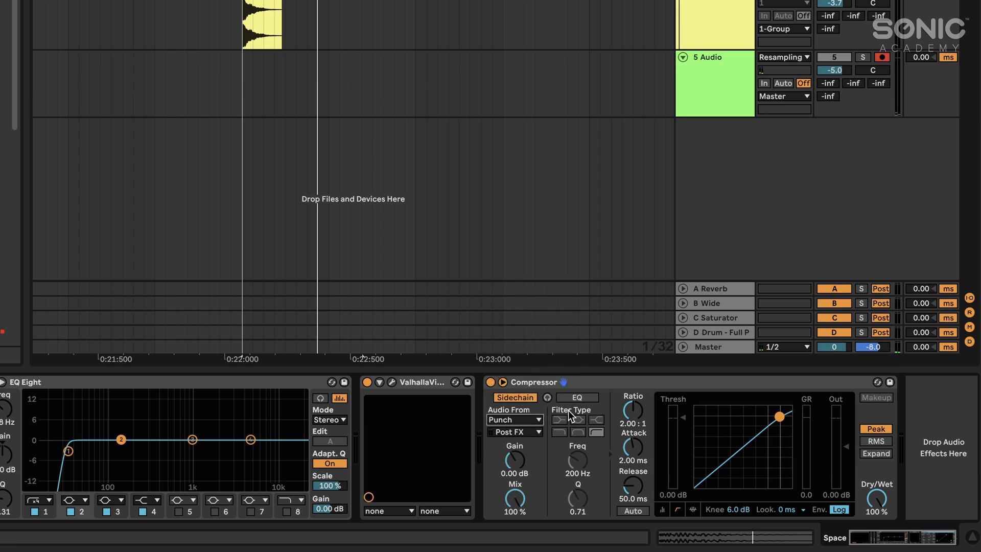
# Step: Show the Compressor's activity view and lower its threshold to -17.1 dB while both layers play
pyautogui.click(693, 509)
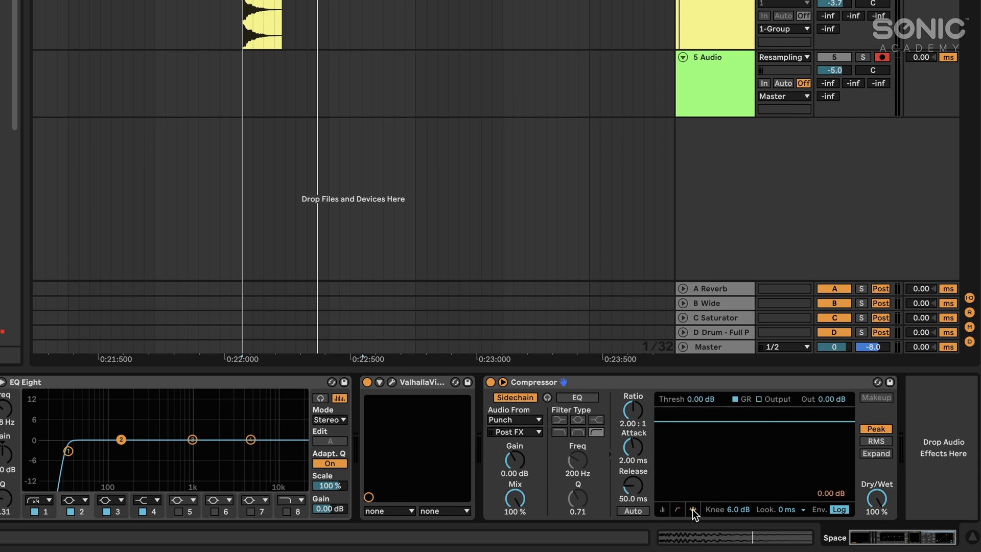
pyautogui.press('space')
pyautogui.moveTo(752, 422)
pyautogui.mouseDown()
pyautogui.moveTo(751, 469)
pyautogui.moveTo(752, 459)
pyautogui.mouseUp()
pyautogui.moveTo(678, 459); pyautogui.dragTo(677, 462)
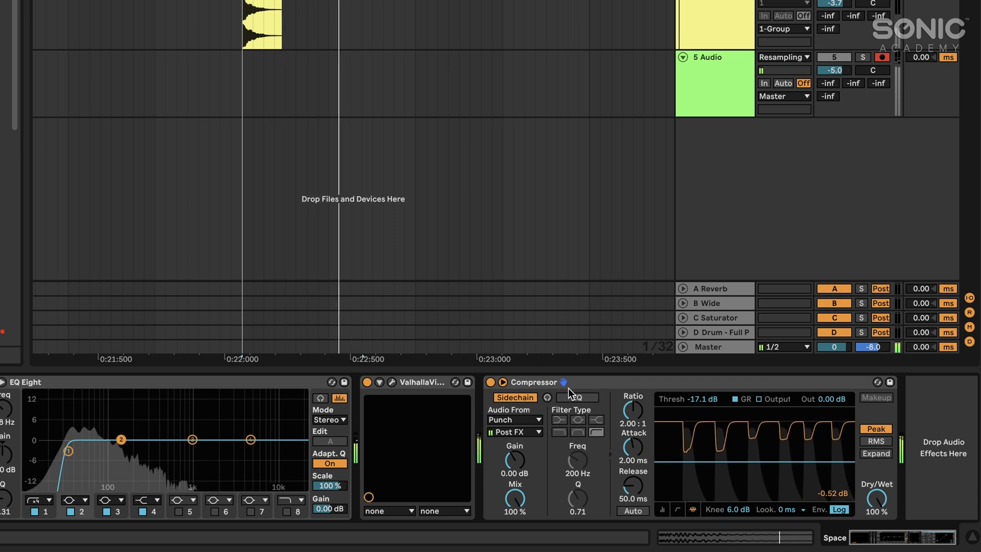
# Step: Set the Compressor's attack to 0.01 ms, release to 33.9 ms and threshold to -13.8 dB
pyautogui.moveTo(633, 484); pyautogui.dragTo(633, 488)
pyautogui.moveTo(633, 486); pyautogui.dragTo(634, 498)
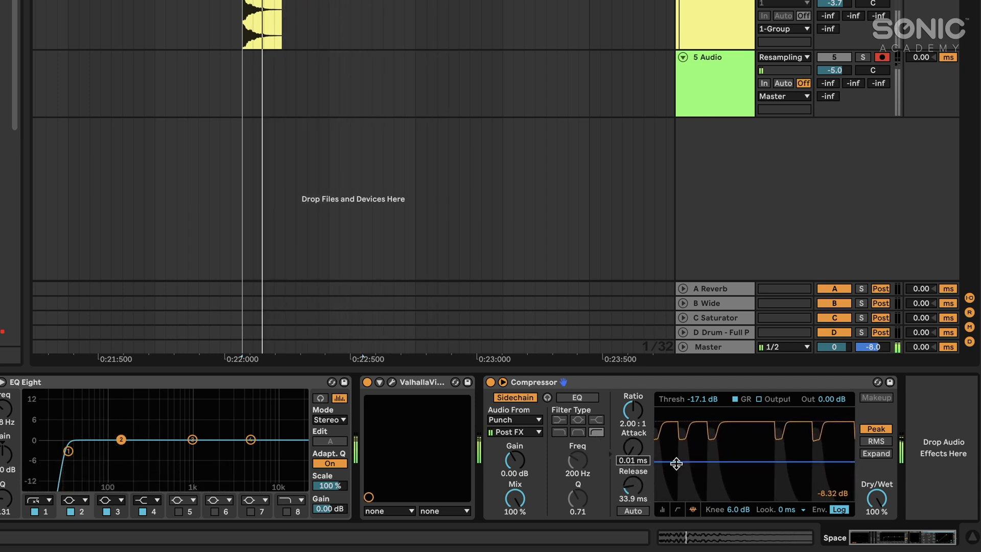
pyautogui.moveTo(677, 462); pyautogui.dragTo(676, 453)
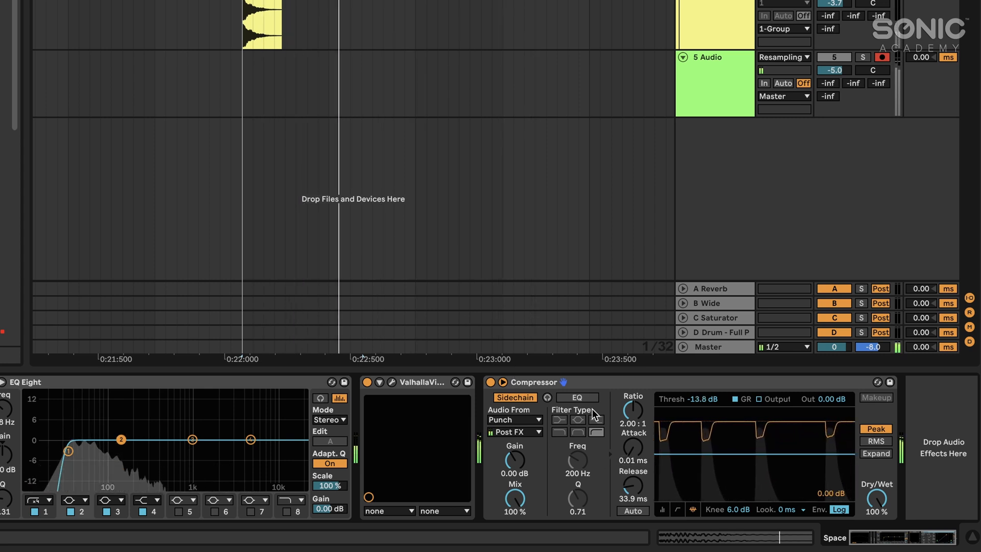
# Step: Enable the Compressor's sidechain EQ, set its frequency to 290 Hz and lower the threshold to -23.5 dB
pyautogui.click(577, 397)
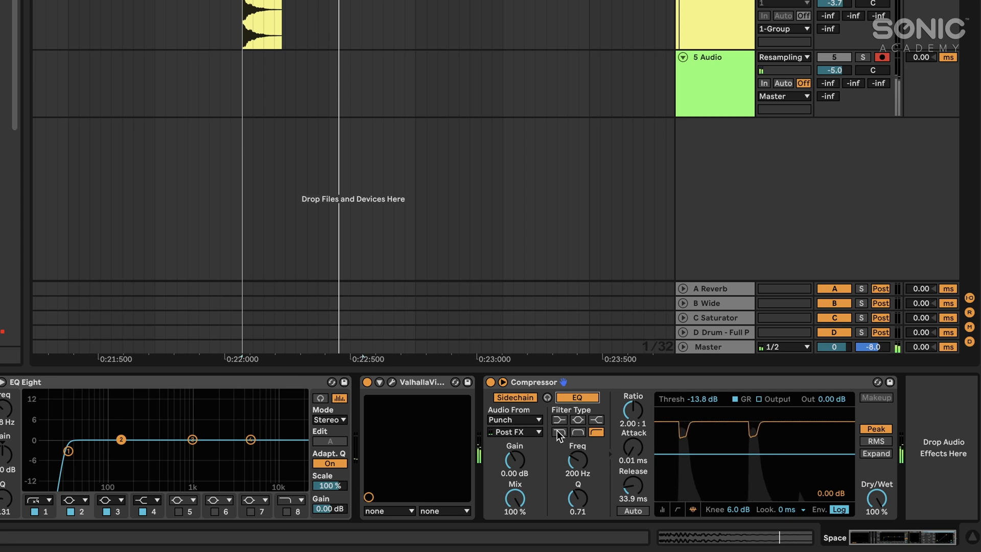
pyautogui.moveTo(578, 459)
pyautogui.mouseDown()
pyautogui.moveTo(578, 439)
pyautogui.moveTo(578, 449)
pyautogui.mouseUp()
pyautogui.moveTo(704, 451); pyautogui.dragTo(707, 471)
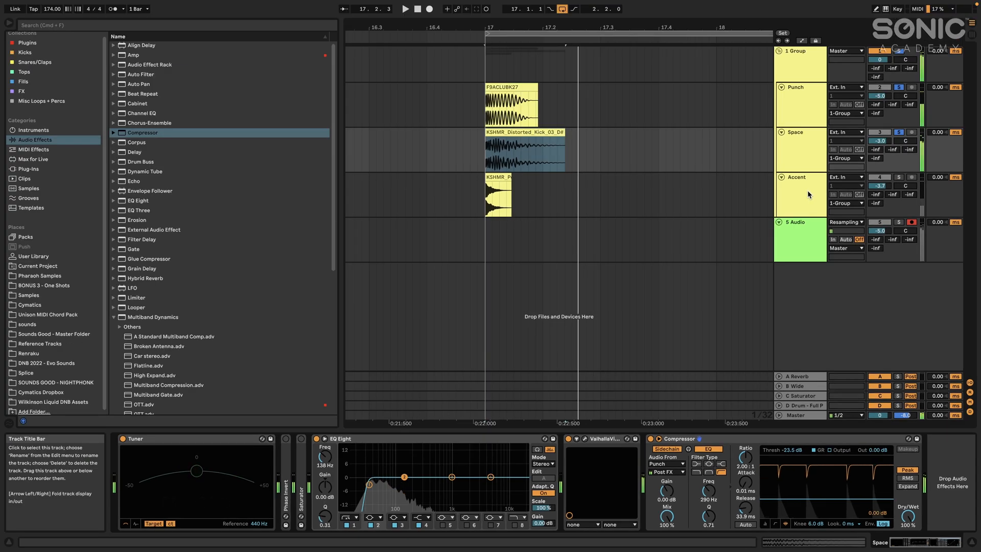
# Step: In Punch's EQ Eight, sweep the high cut up to 22.0 kHz and back down, and boost band 2 by 2.85 dB at 163 Hz
pyautogui.click(726, 12)
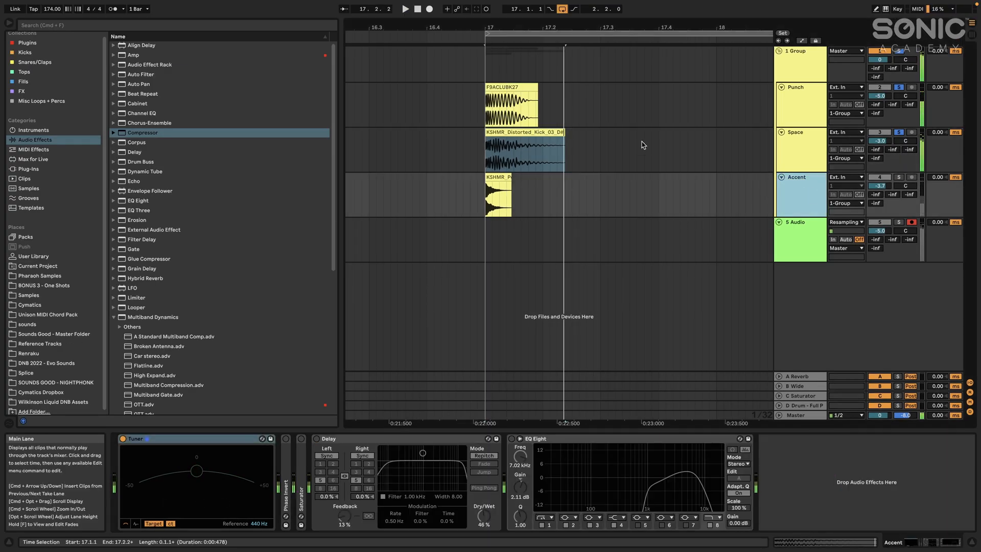
pyautogui.scroll(-3, 643, 145)
pyautogui.click(806, 108)
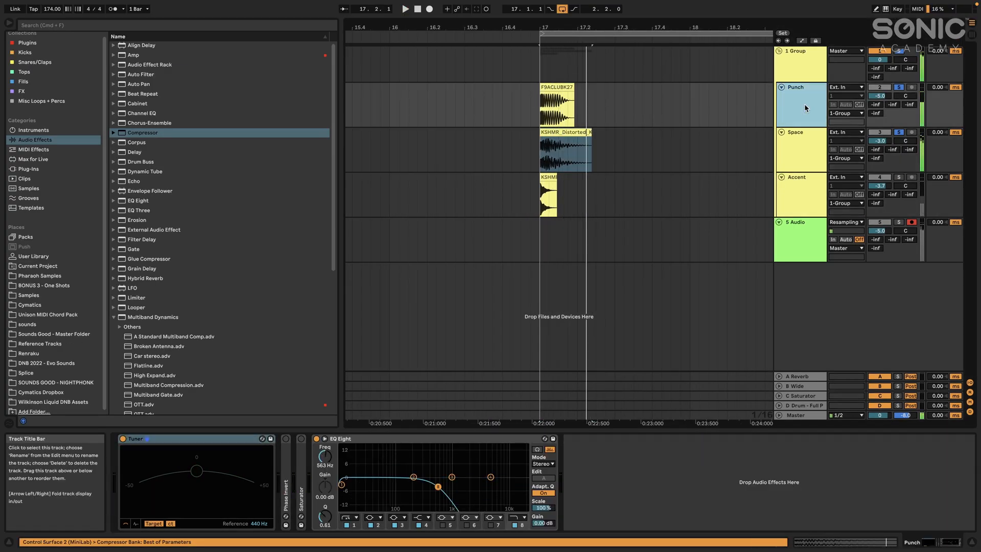
pyautogui.moveTo(438, 486); pyautogui.dragTo(514, 487)
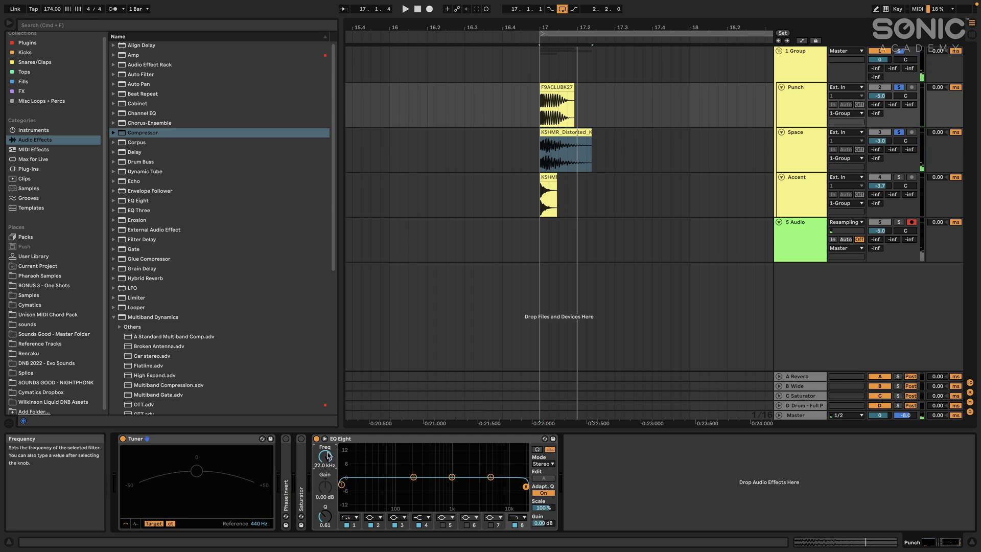
pyautogui.moveTo(325, 456); pyautogui.dragTo(325, 479)
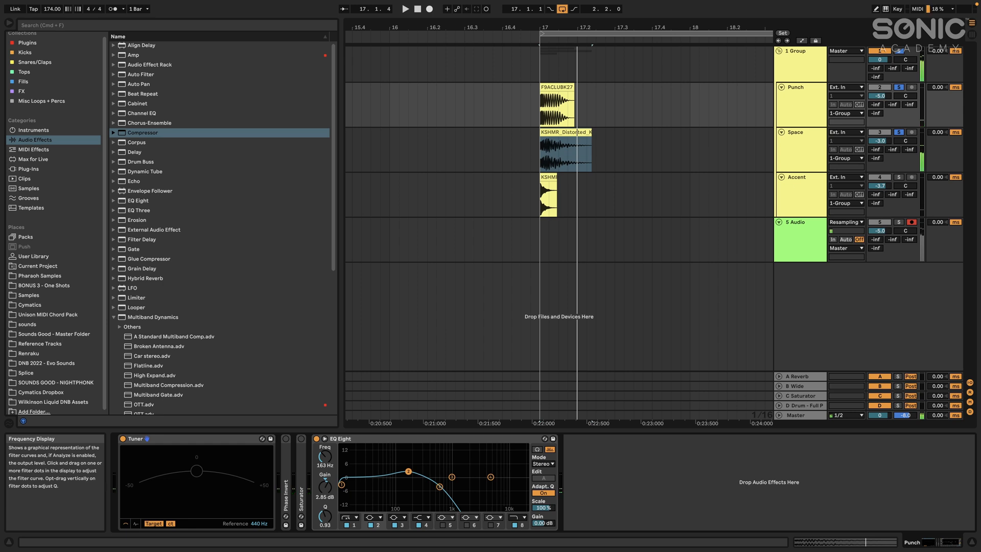
# Step: Set band 2 of Punch's EQ Eight to 141 Hz with a 4.34 dB boost while playing the layers
pyautogui.press('space')
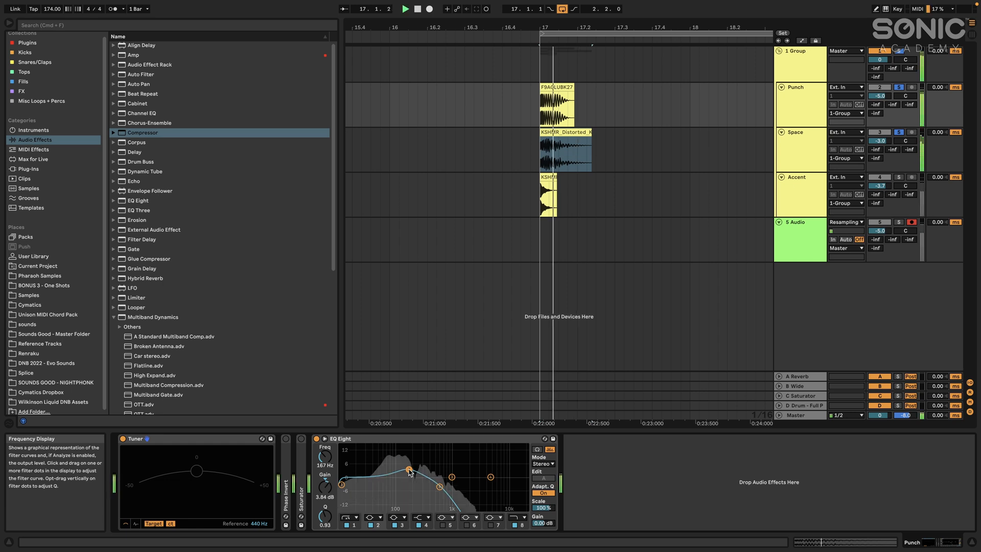
pyautogui.moveTo(409, 469); pyautogui.dragTo(406, 469)
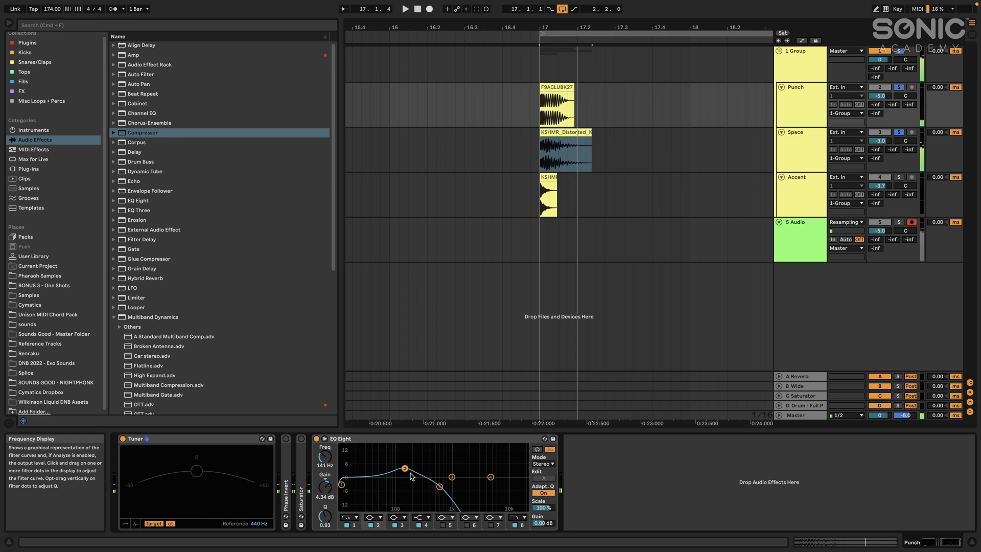
pyautogui.press('space')
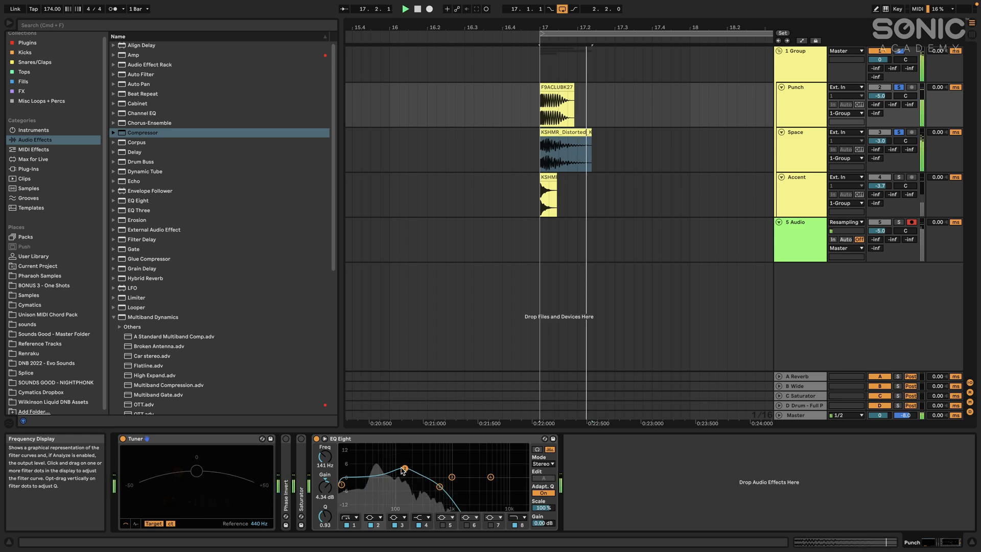
pyautogui.press('space')
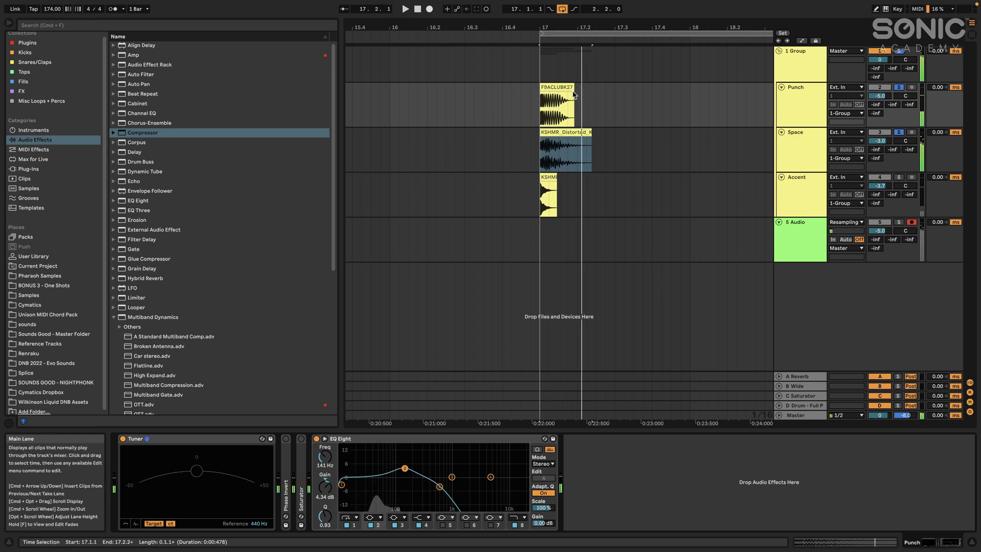
# Step: Solo the Accent track, select its clip for auditioning, and display the Space track's device chain
pyautogui.click(540, 117)
pyautogui.scroll(3, 602, 156)
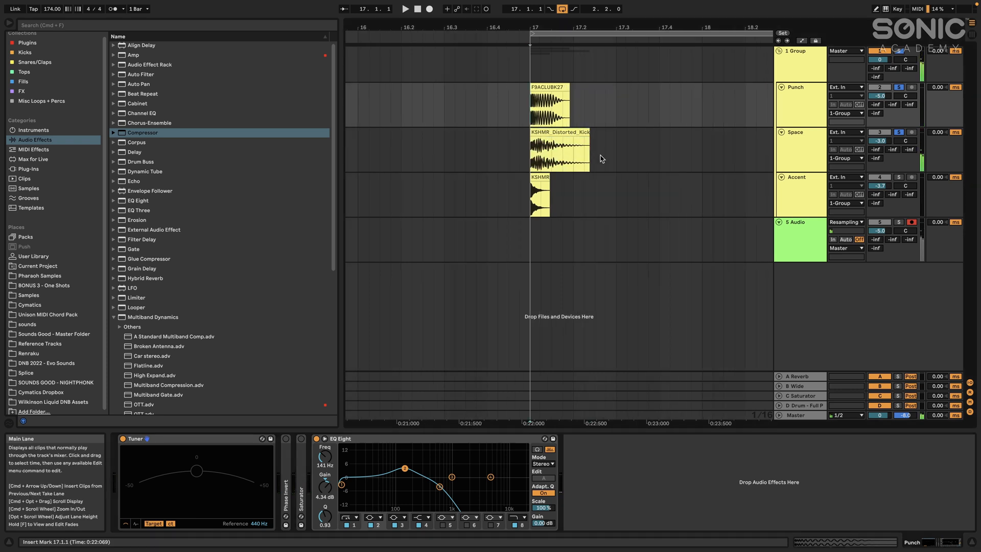
pyautogui.click(788, 192)
pyautogui.press('s')
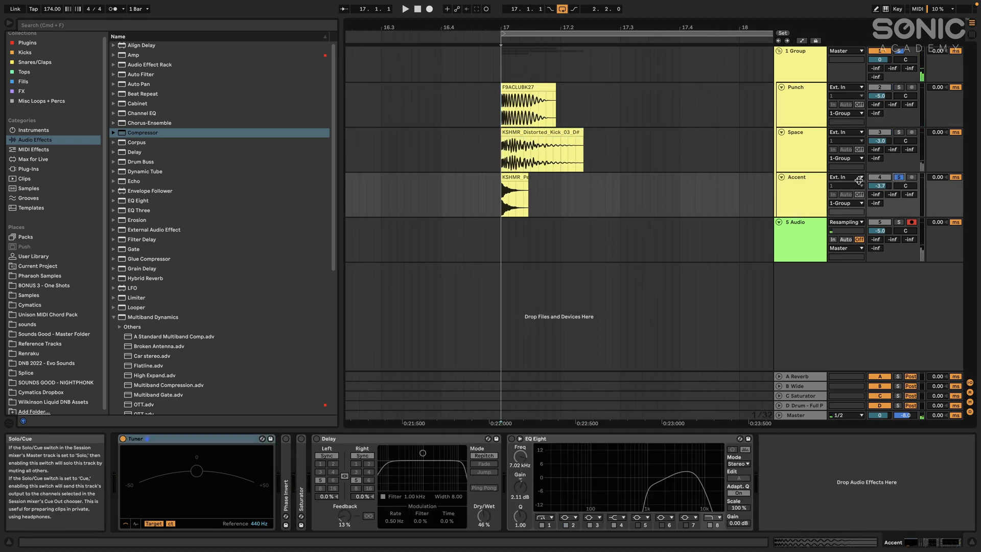
pyautogui.click(515, 201)
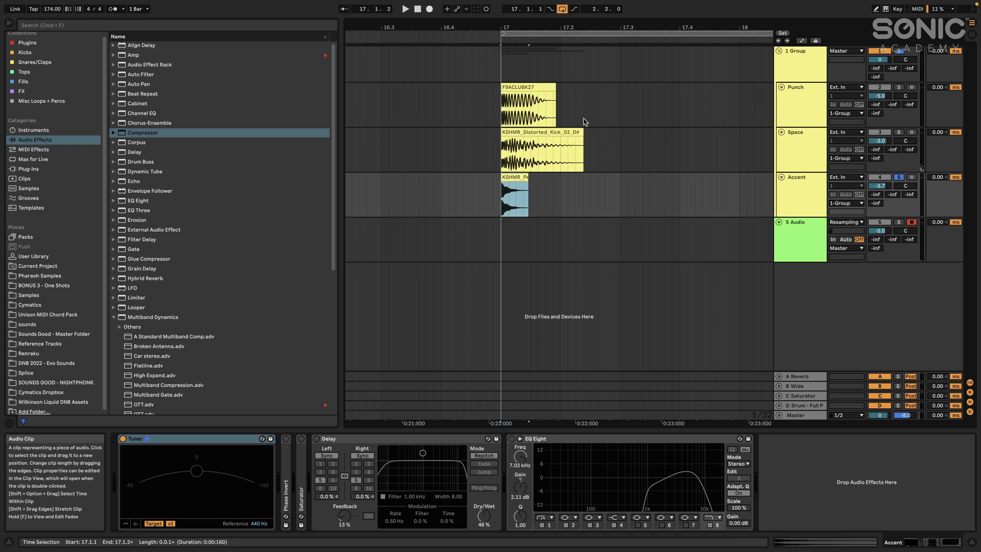
pyautogui.click(824, 147)
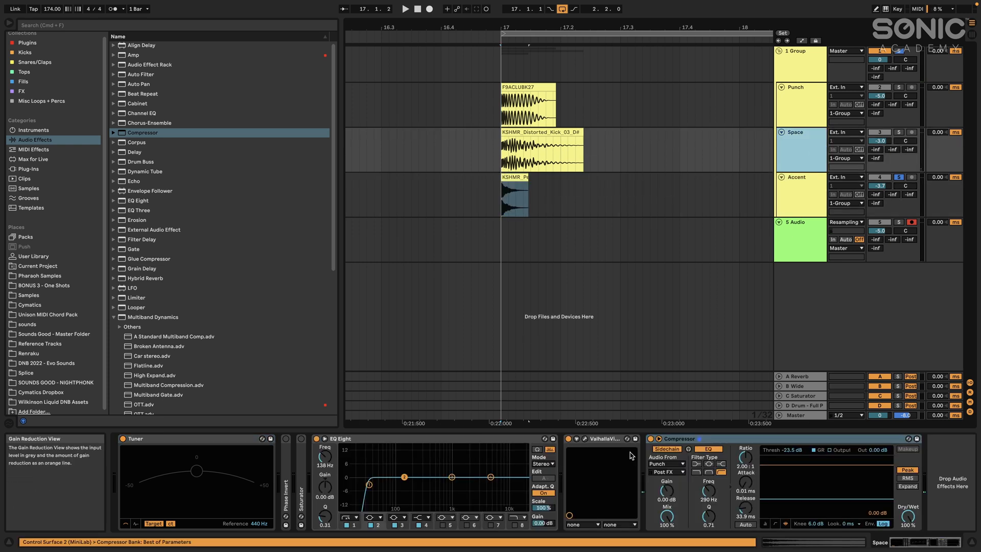
# Step: Unsolo the Accent track and lower its volume to -9.7 dB while playing it with the other layers
pyautogui.click(793, 195)
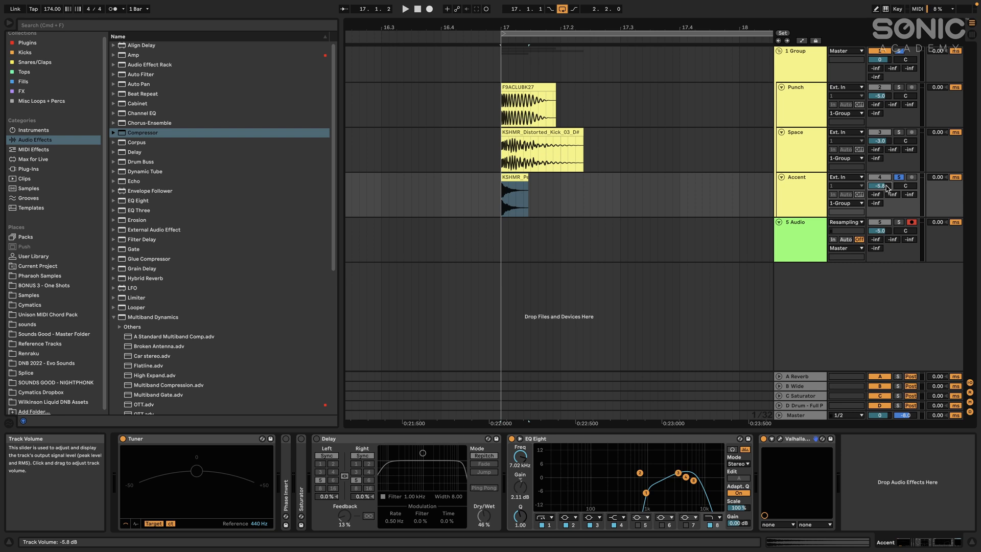
pyautogui.press('space')
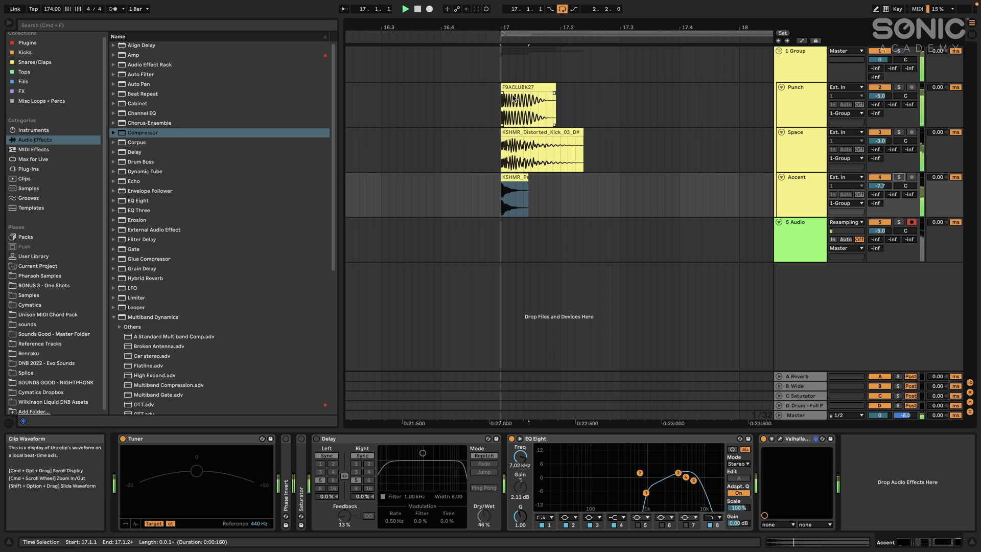
pyautogui.press('space')
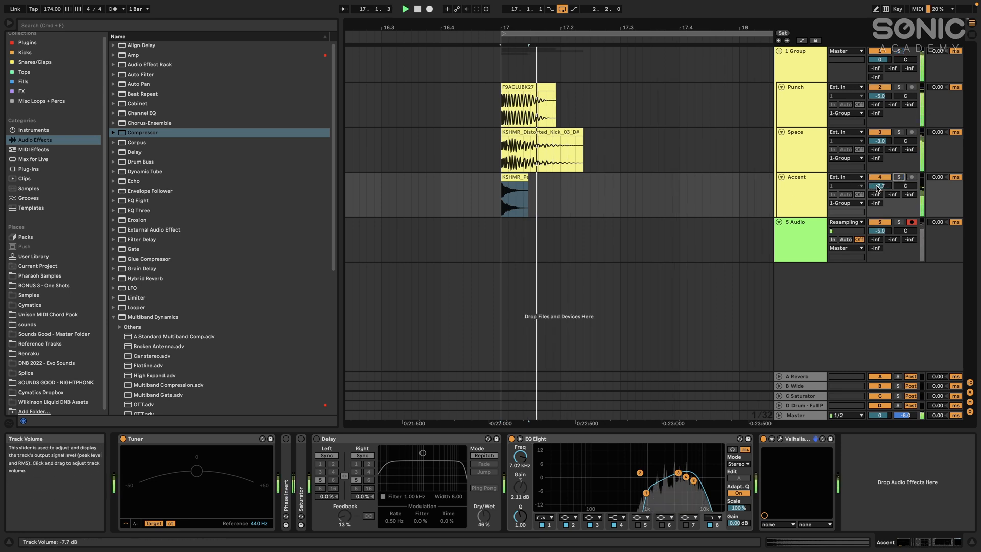
pyautogui.press('space')
pyautogui.moveTo(878, 186); pyautogui.dragTo(877, 182)
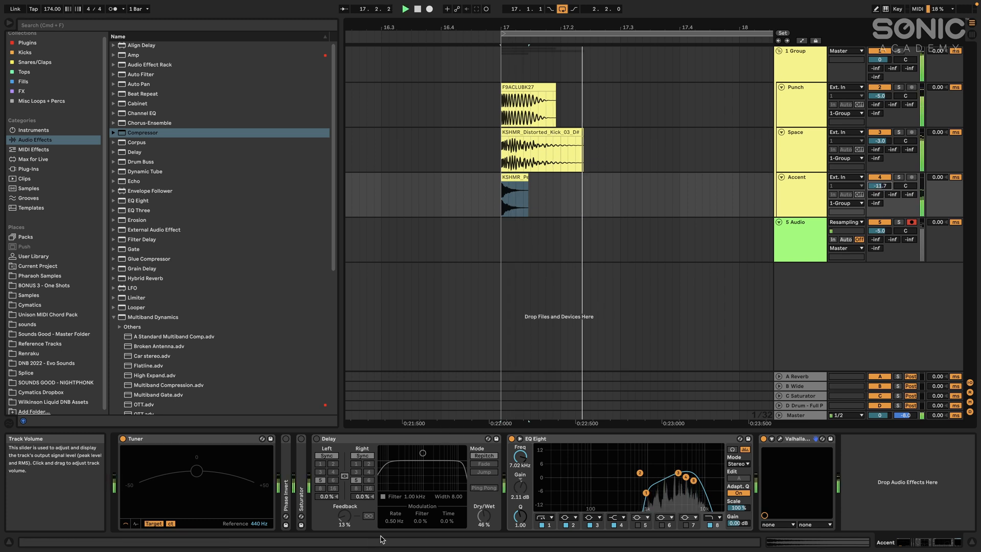
pyautogui.press('space')
# Step: Enable the Delay on the Accent track and set its feedback to 21% and dry/wet to 36%
pyautogui.press('space')
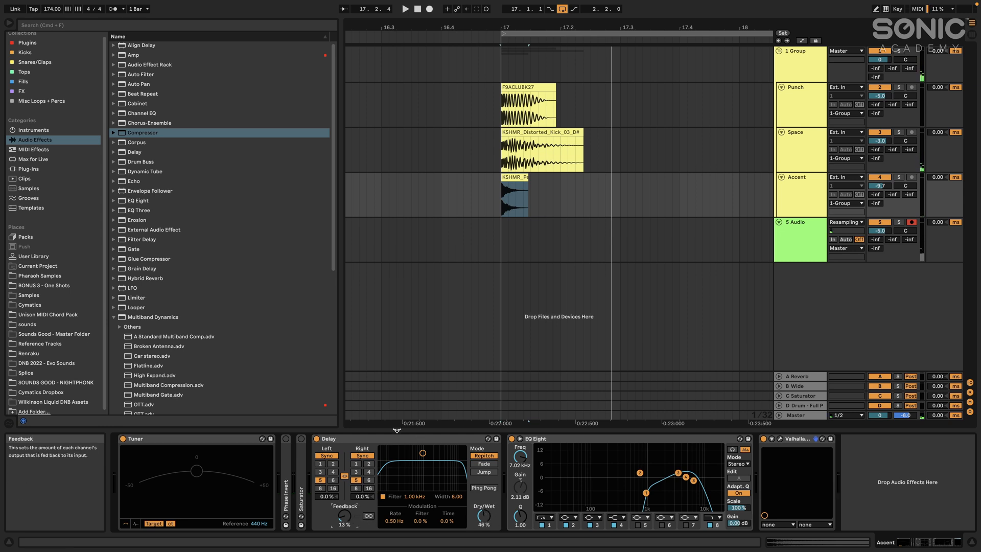
pyautogui.press('space')
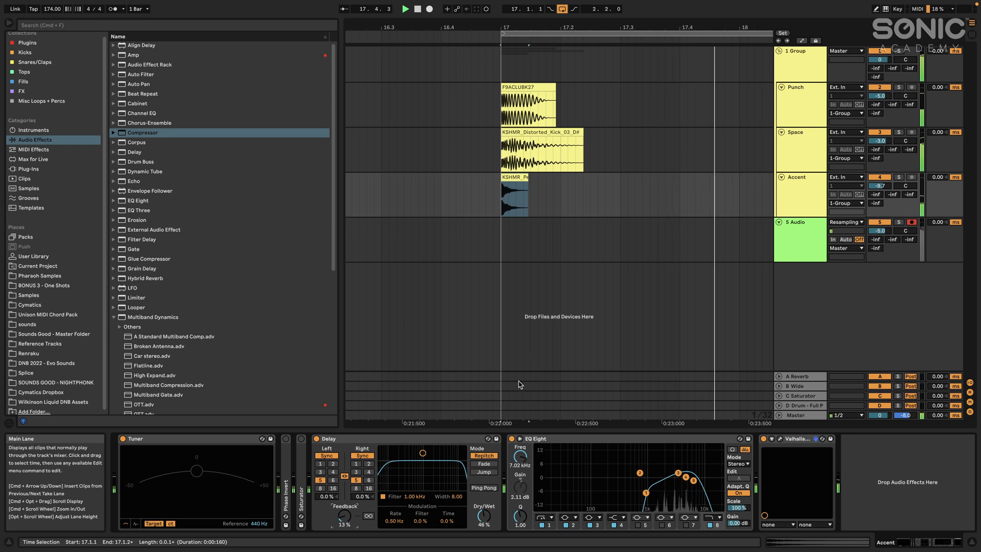
pyautogui.moveTo(345, 516); pyautogui.dragTo(345, 510)
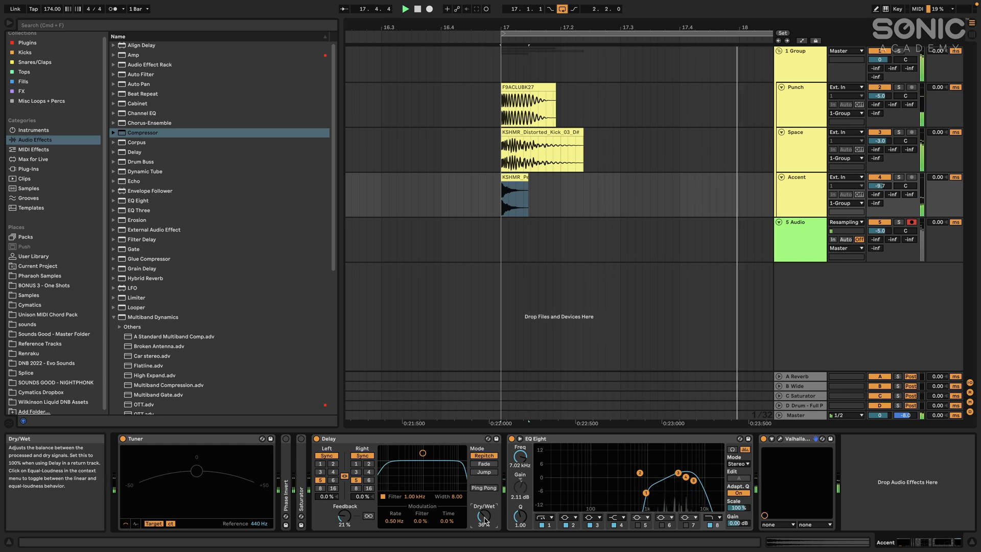
# Step: Extend the arrangement loop from bar 17 to three bars and play back the layered hit
pyautogui.scroll(-1, 546, 292)
pyautogui.scroll(-3, 547, 292)
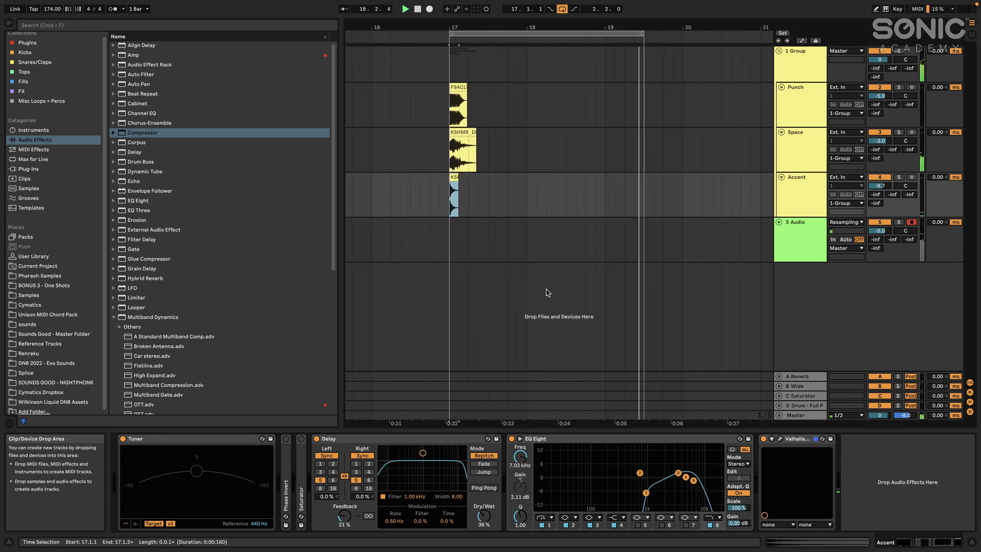
pyautogui.moveTo(643, 33); pyautogui.dragTo(681, 34)
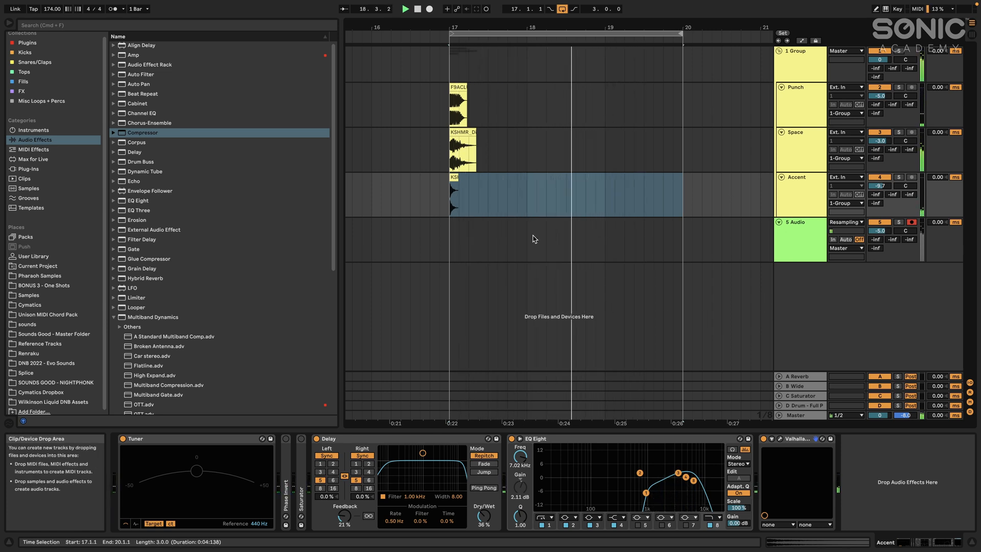
pyautogui.press('space')
pyautogui.press('space')
# Step: Add a Saturator to the group track and place it after the Glue Compressor
pyautogui.click(802, 72)
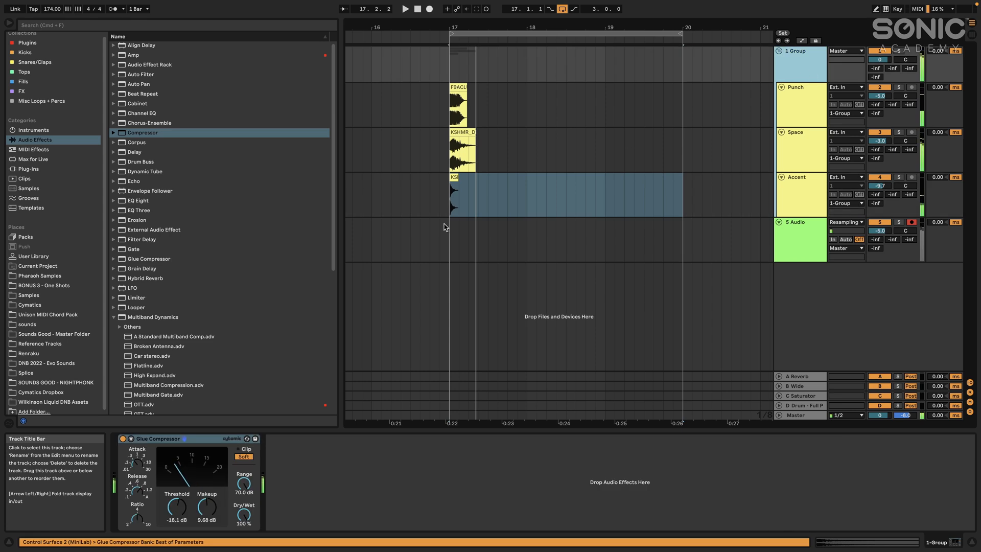
pyautogui.click(114, 317)
pyautogui.scroll(-1, 122, 325)
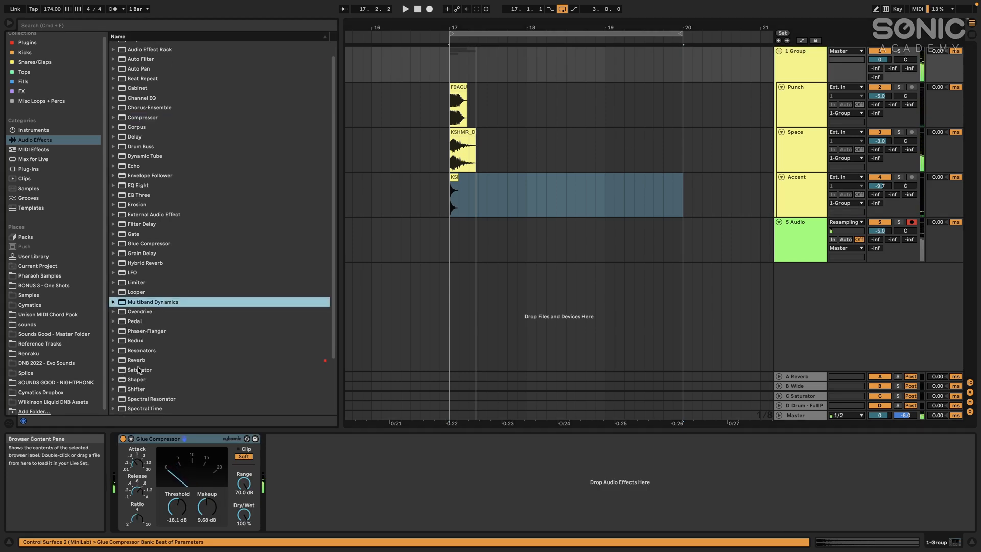
pyautogui.moveTo(138, 369); pyautogui.dragTo(129, 488)
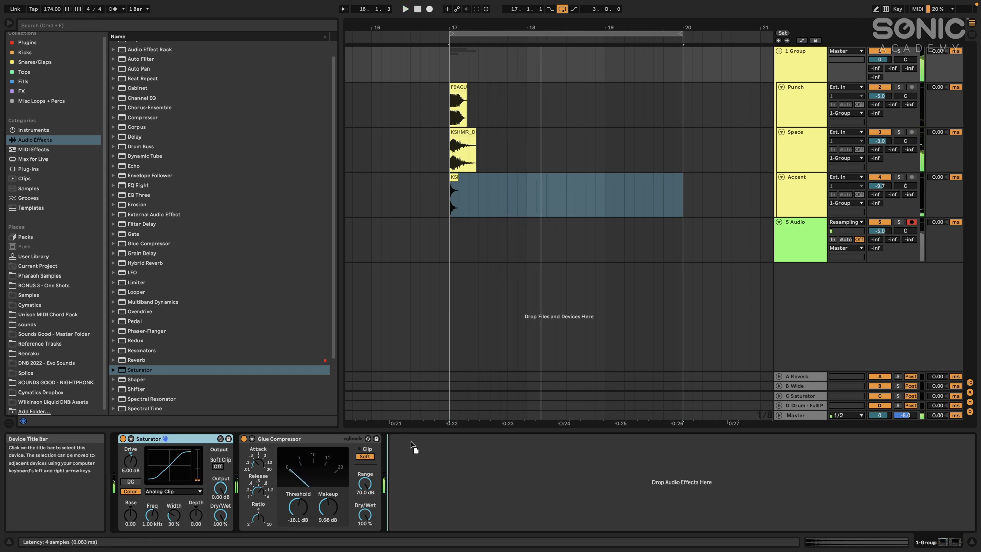
pyautogui.moveTo(411, 446); pyautogui.dragTo(414, 446)
pyautogui.press('space')
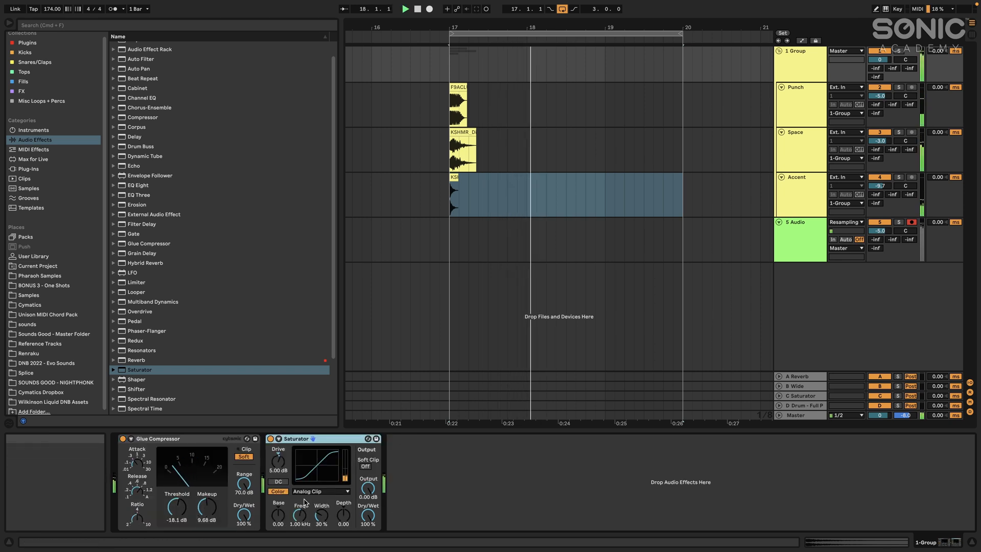
# Step: Lower the group's Glue Compressor makeup gain to 6.67 dB while auditioning the layers
pyautogui.press('space')
pyautogui.press('space')
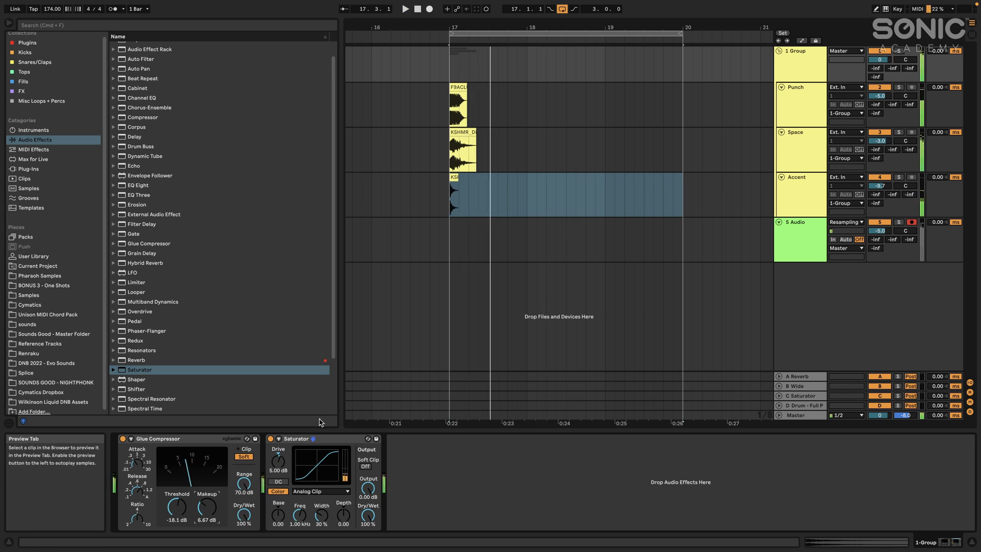
pyautogui.press('space')
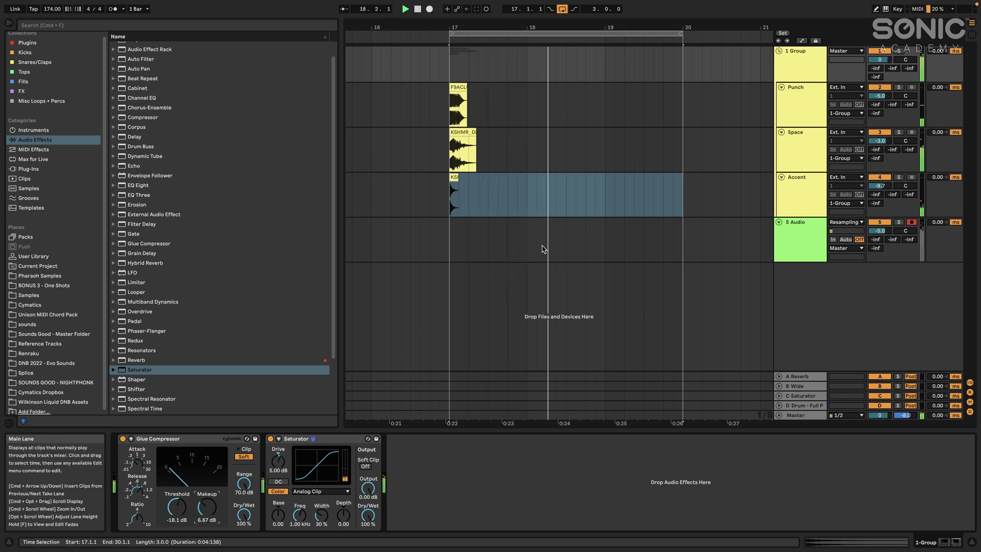
pyautogui.press('space')
# Step: Shorten the Punch clip to about 145 ms, add a fade-out to its tail and play the result
pyautogui.scroll(5, 470, 156)
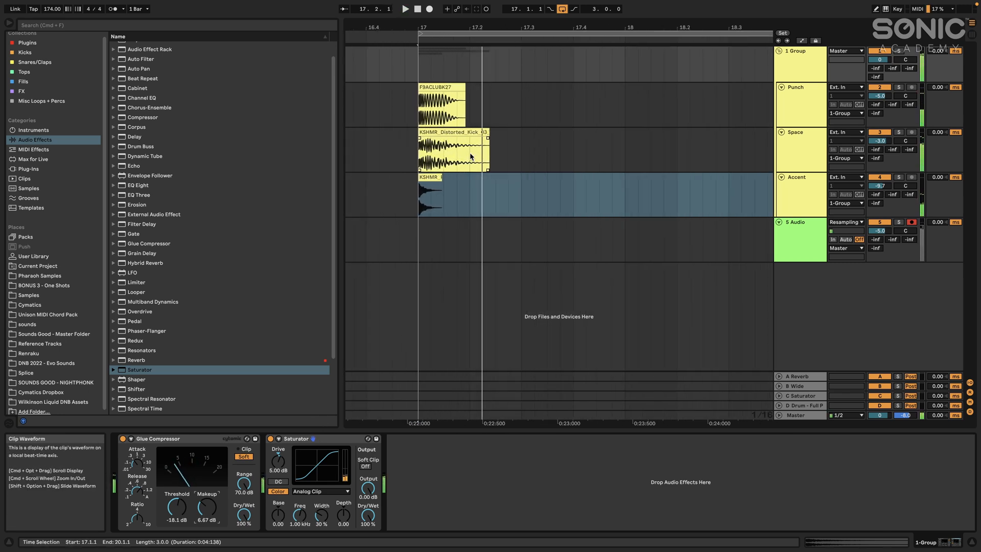
pyautogui.moveTo(460, 153); pyautogui.dragTo(490, 88)
pyautogui.scroll(2, 501, 94)
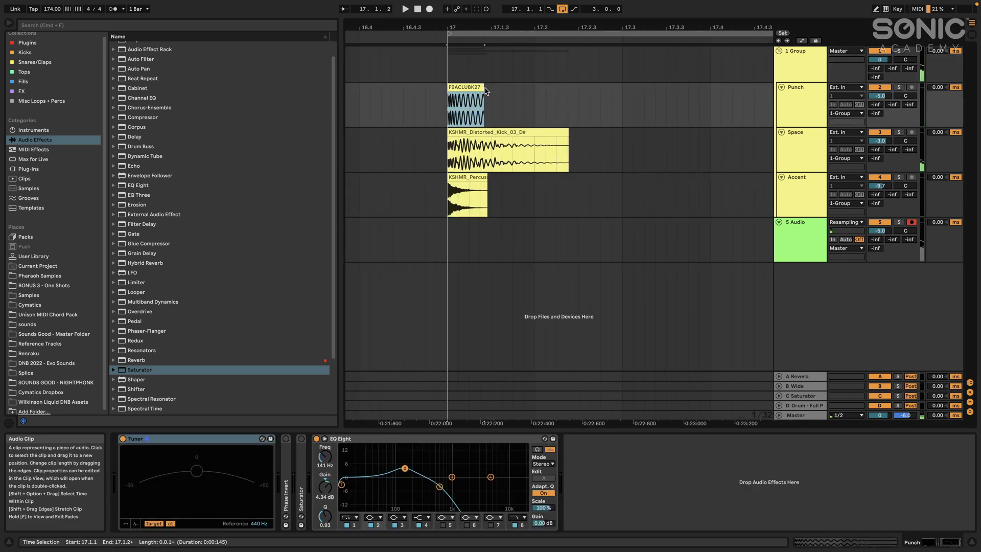
pyautogui.moveTo(483, 95)
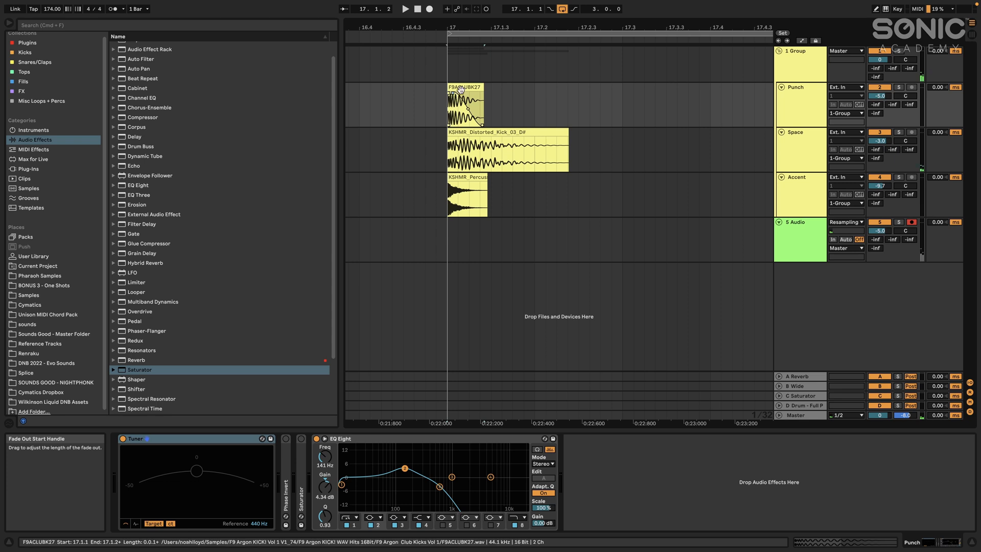
pyautogui.click(447, 115)
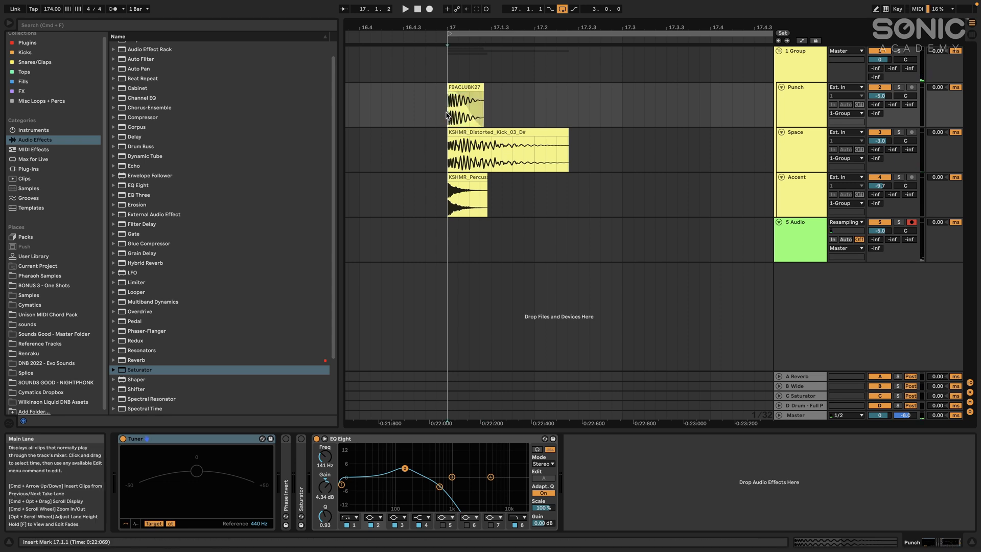
pyautogui.press('space')
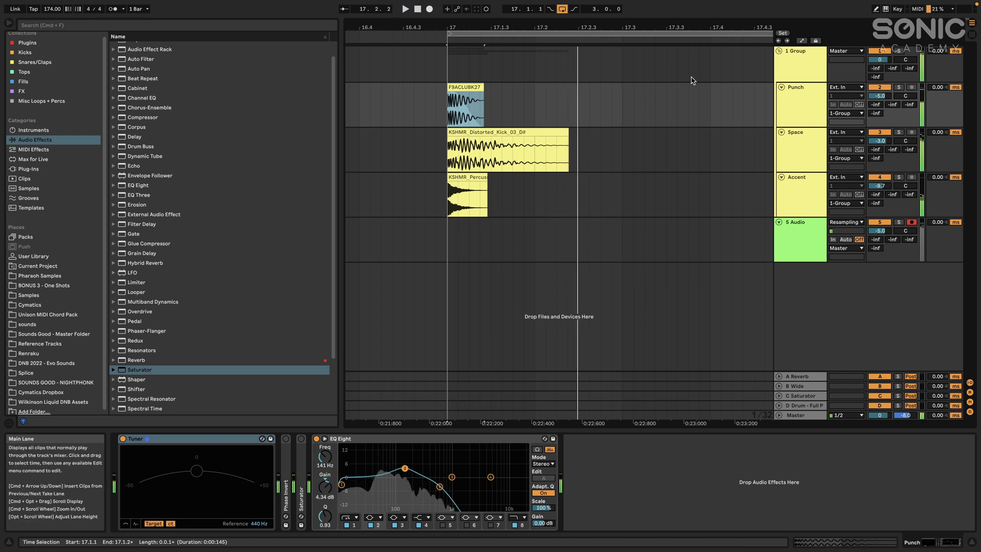
# Step: Rebalance the layers during playback, setting Punch to -6.0 dB, Space to -1.0 dB and Accent to -10.7 dB
pyautogui.press('space')
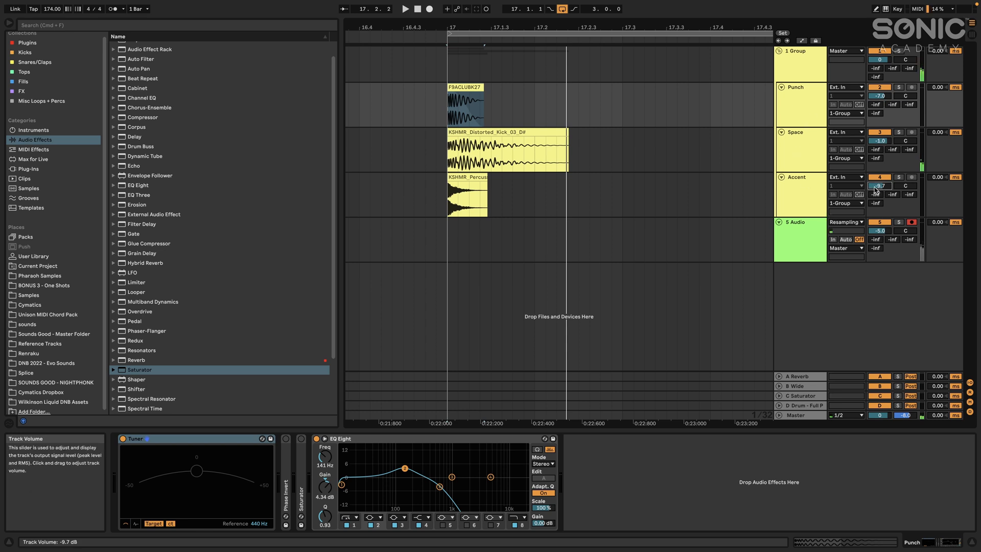
pyautogui.click(808, 195)
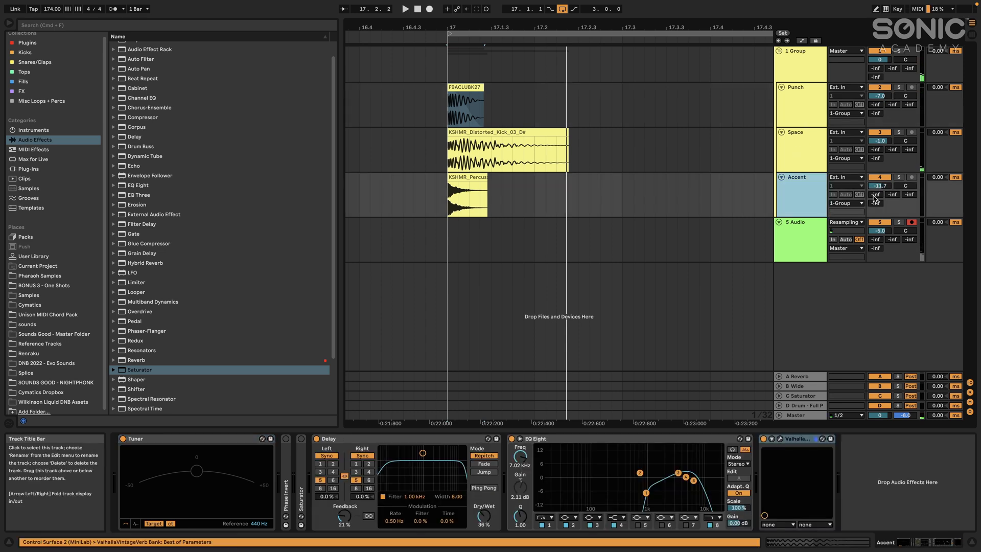
pyautogui.press('space')
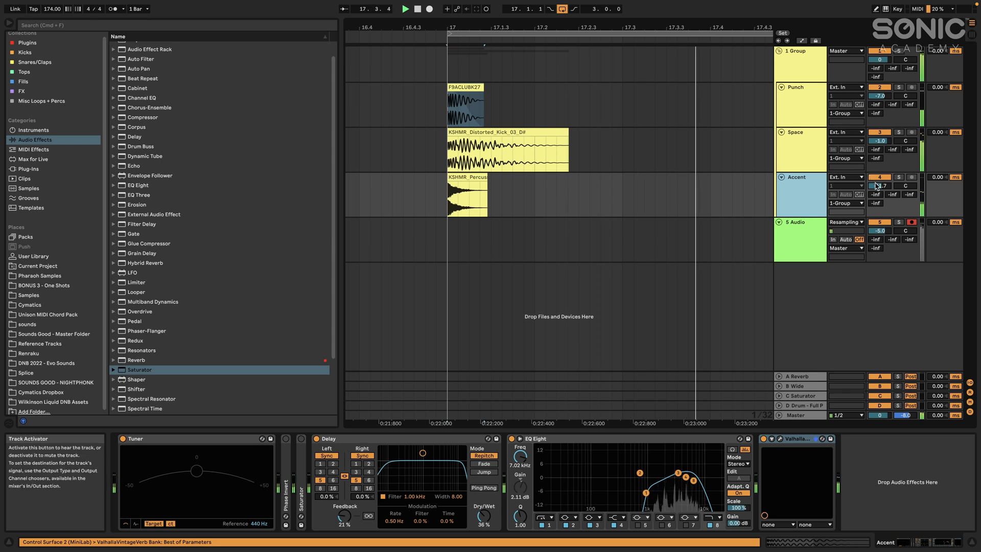
pyautogui.click(881, 186)
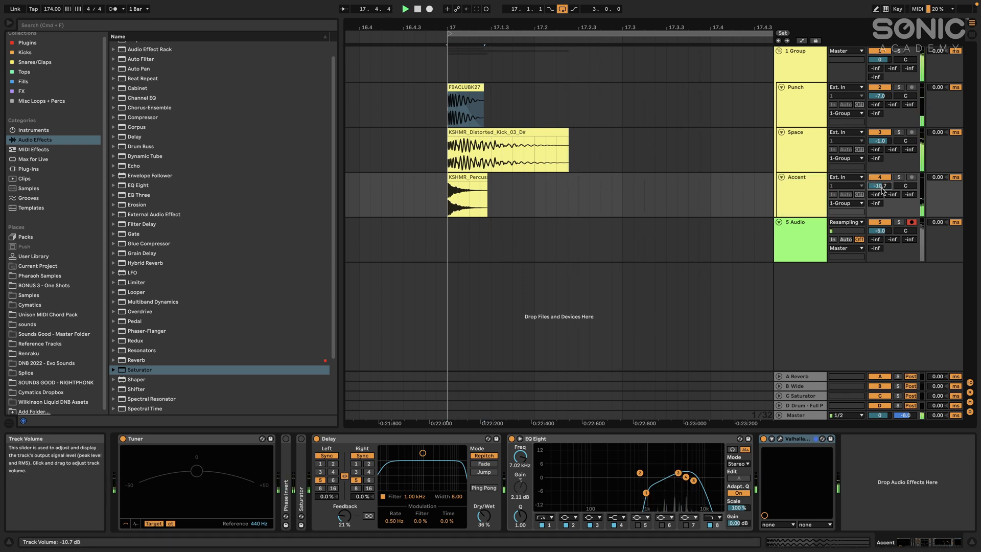
pyautogui.click(882, 141)
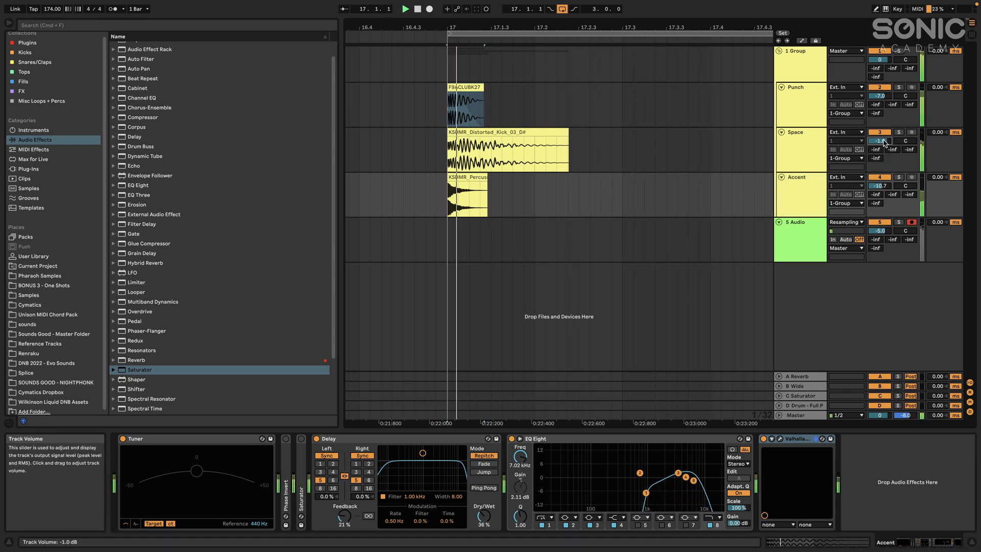
pyautogui.click(875, 94)
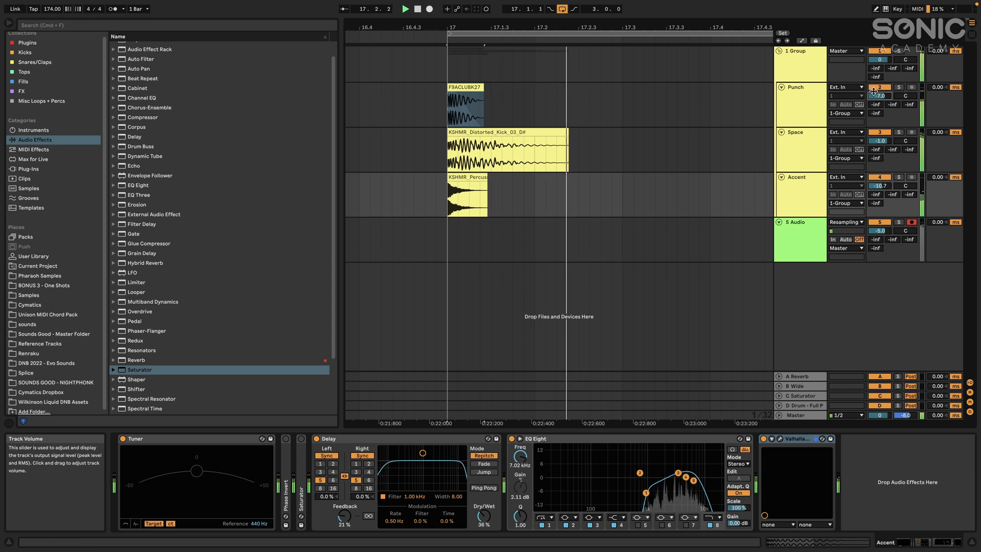
pyautogui.moveTo(874, 92); pyautogui.dragTo(874, 88)
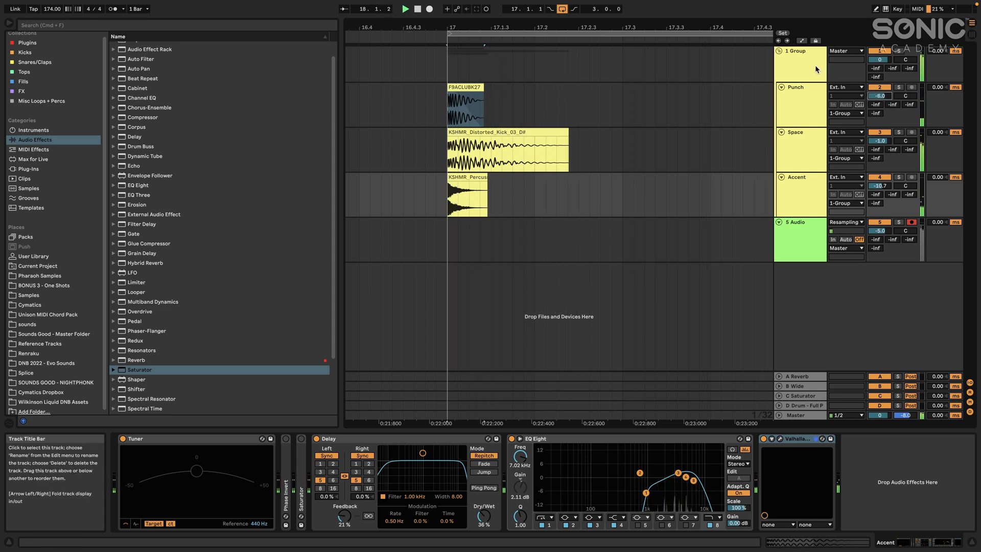
# Step: Extend the end of the arrangement loop so its length is 3.1.2
pyautogui.scroll(-5, 700, 105)
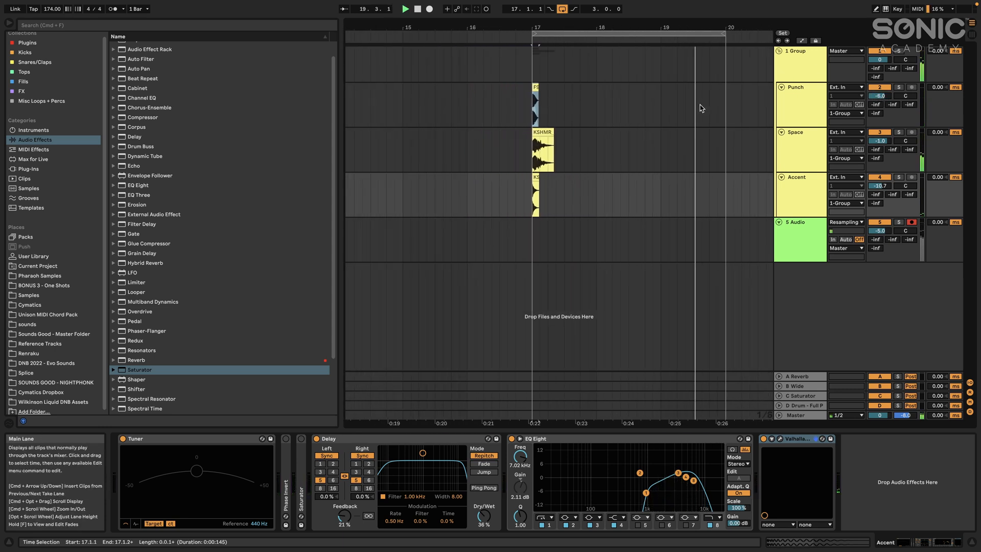
pyautogui.hscroll(3, 700, 105)
pyautogui.click(637, 32)
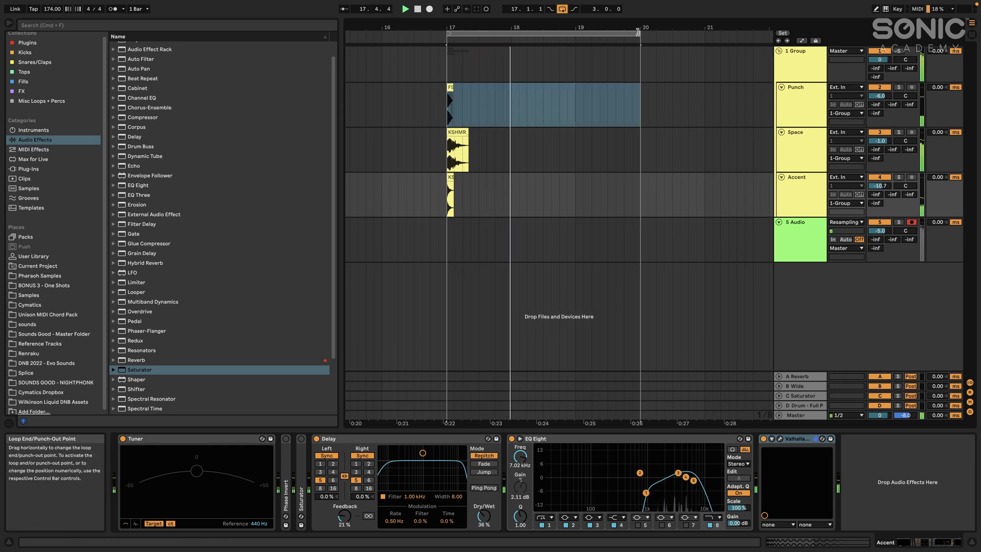
pyautogui.moveTo(638, 32); pyautogui.dragTo(660, 34)
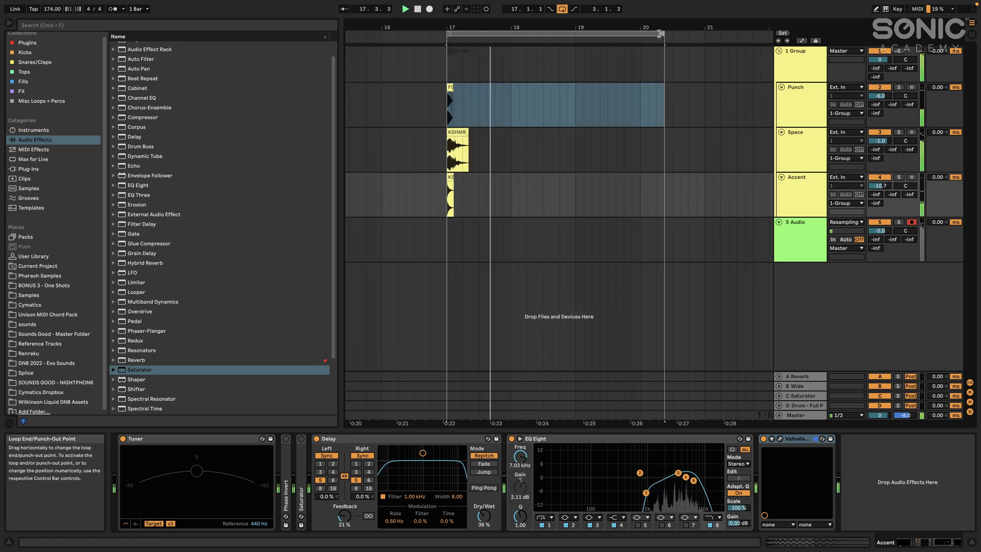
# Step: In the Space track's ValhallaVintageVerb, set Size to 90.2% and Early diffusion to 50.6%, keeping Late diffusion at 100% while auditioning
pyautogui.click(727, 154)
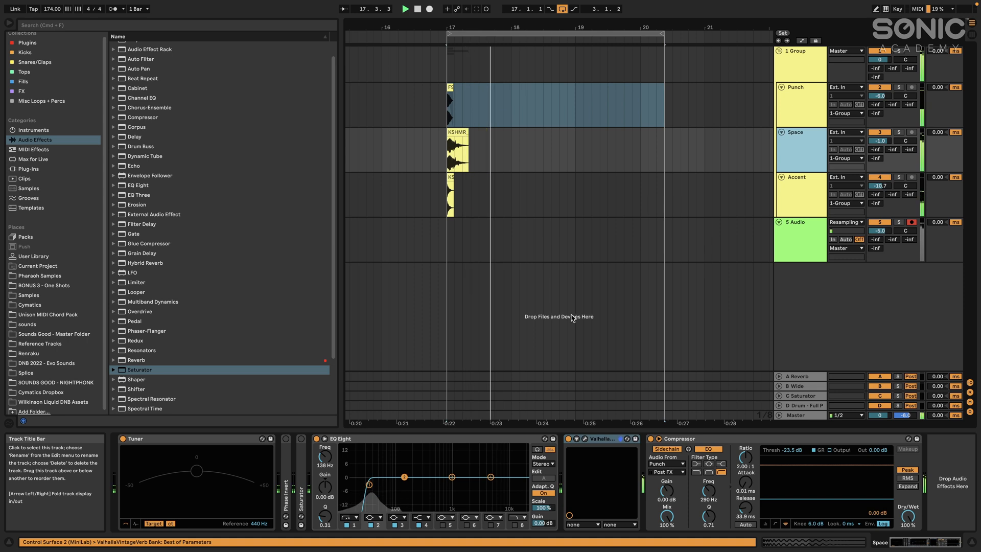
pyautogui.click(586, 439)
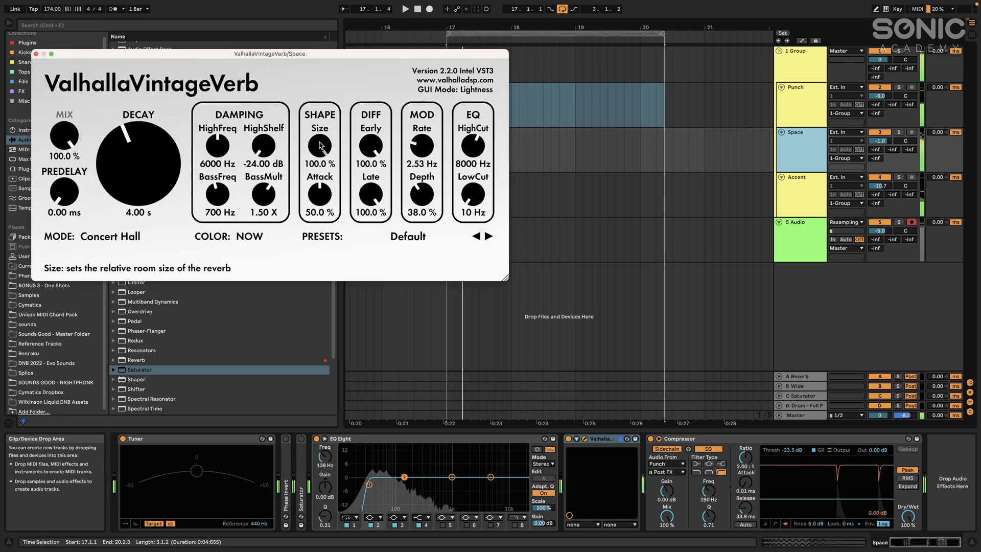
pyautogui.moveTo(320, 148); pyautogui.dragTo(362, 238)
pyautogui.press('space')
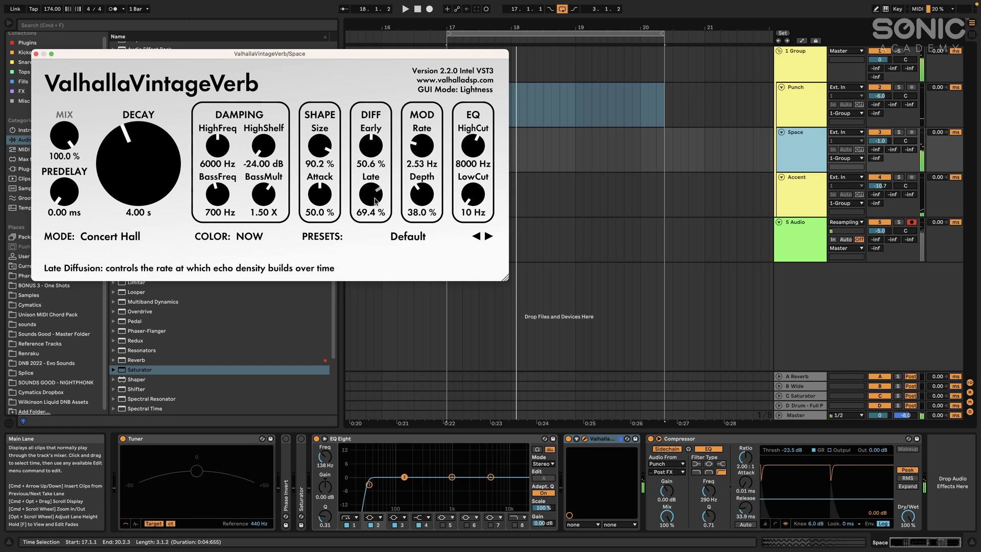
pyautogui.moveTo(372, 195); pyautogui.dragTo(374, 148)
pyautogui.press('space')
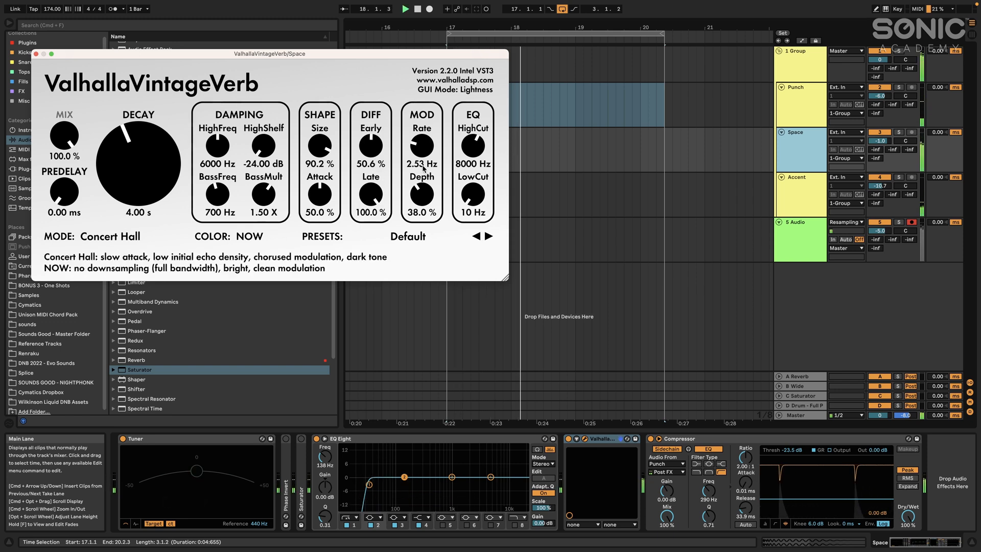
# Step: Enable the high-cut band in the Space track's EQ Eight and set it to 979 Hz
pyautogui.click(515, 526)
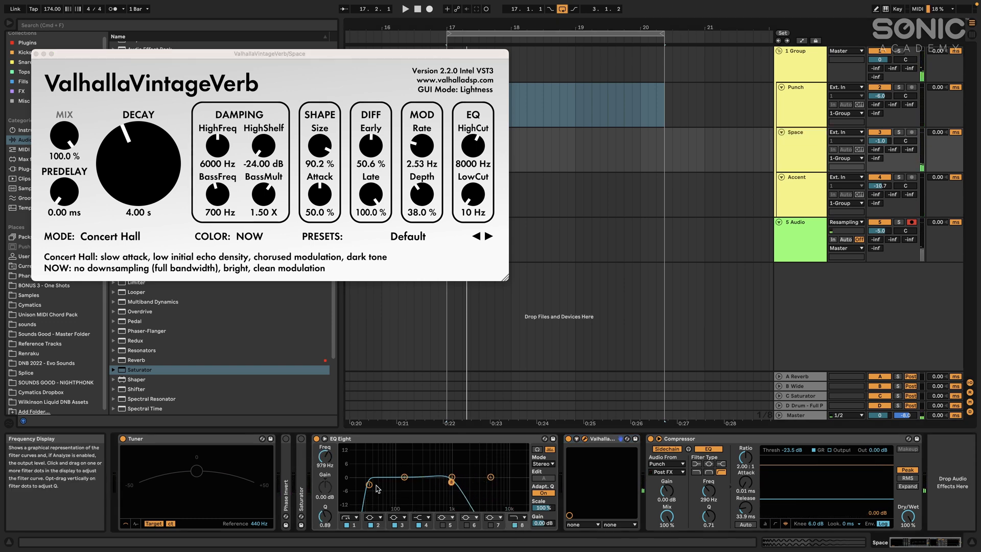
# Step: Sweep the Space EQ Eight's high-cut band during playback, settle it at 550 Hz, and close the ValhallaVintageVerb window
pyautogui.press('space')
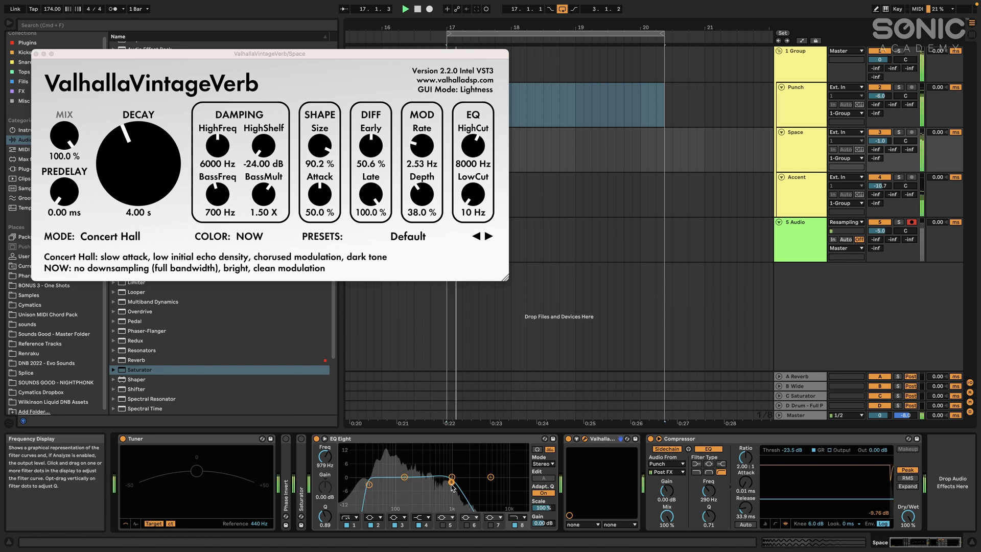
pyautogui.moveTo(453, 483); pyautogui.dragTo(406, 477)
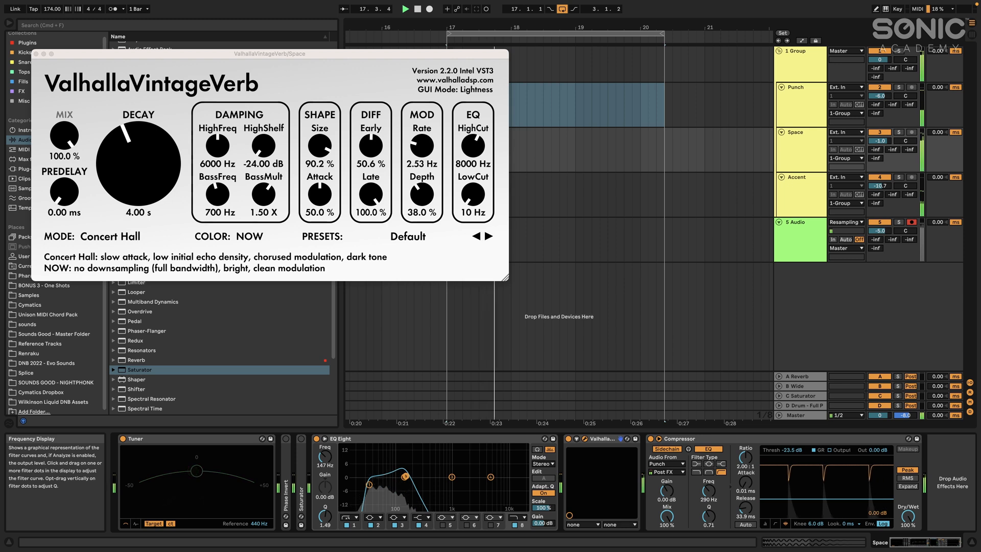
pyautogui.moveTo(405, 477); pyautogui.dragTo(438, 485)
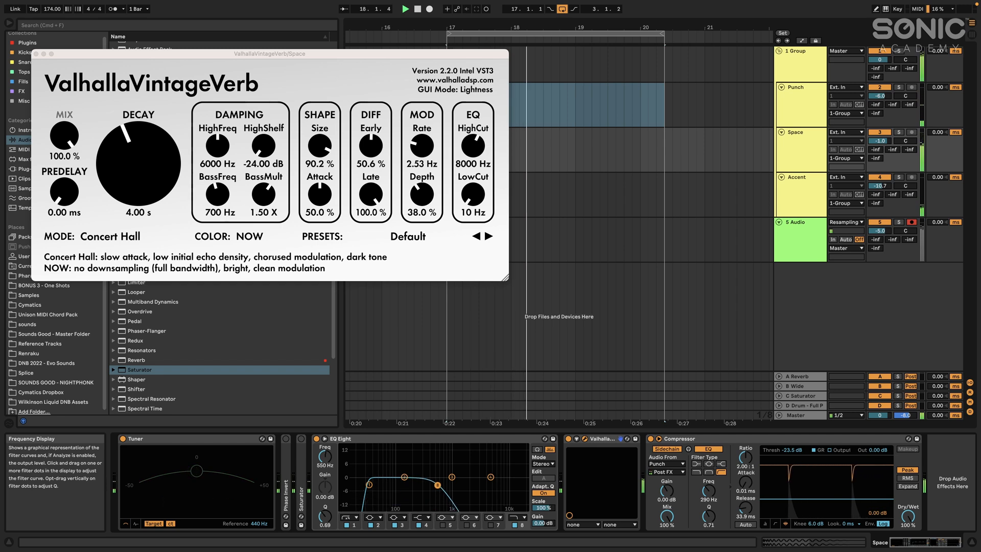
pyautogui.press('space')
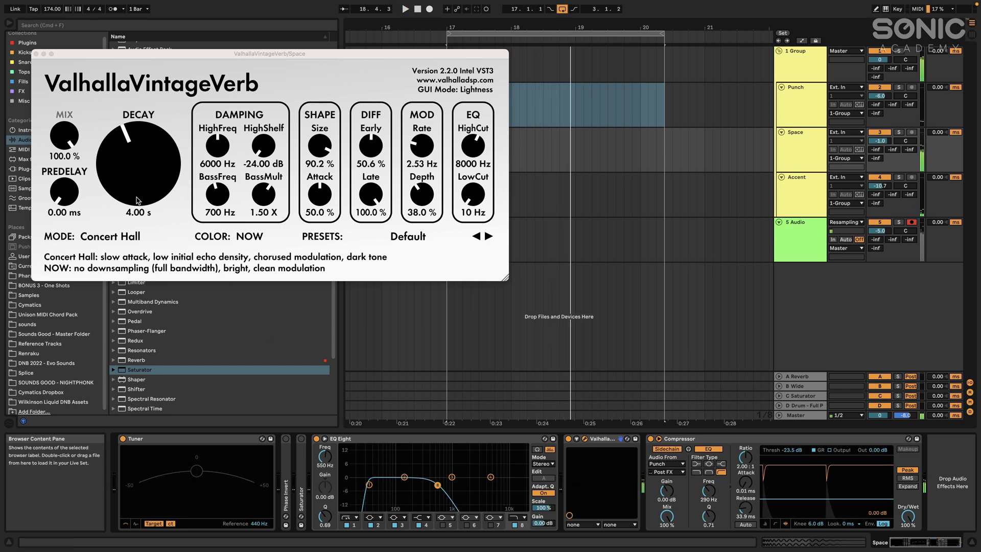
pyautogui.click(36, 54)
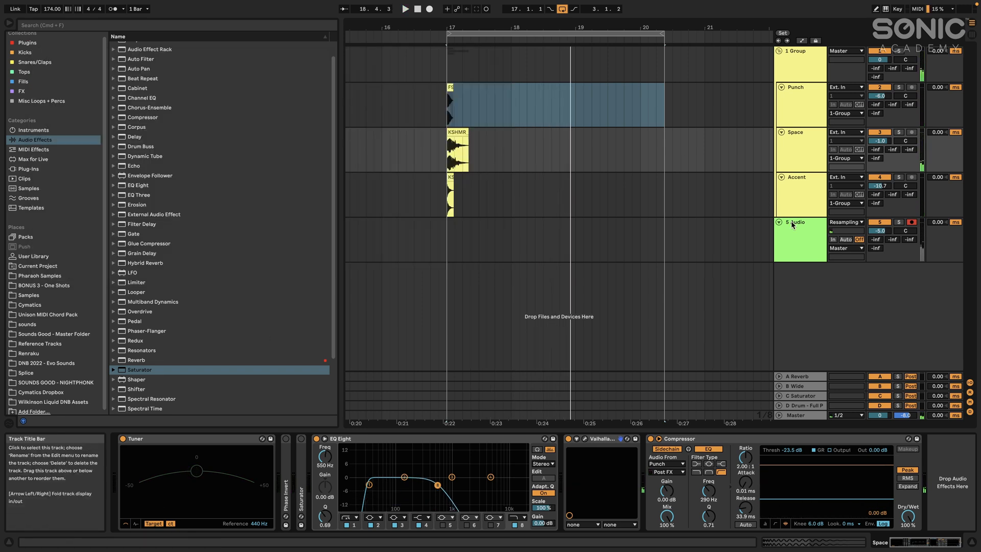
# Step: Resample the layered drum hit and its reverb tail onto the 5 Audio track from 17.1.1
pyautogui.click(800, 249)
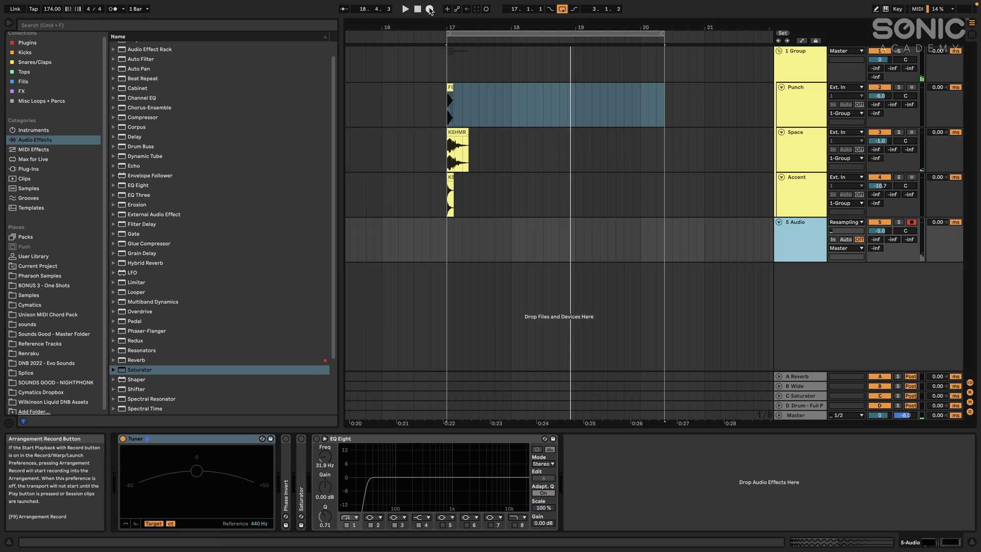
pyautogui.click(429, 10)
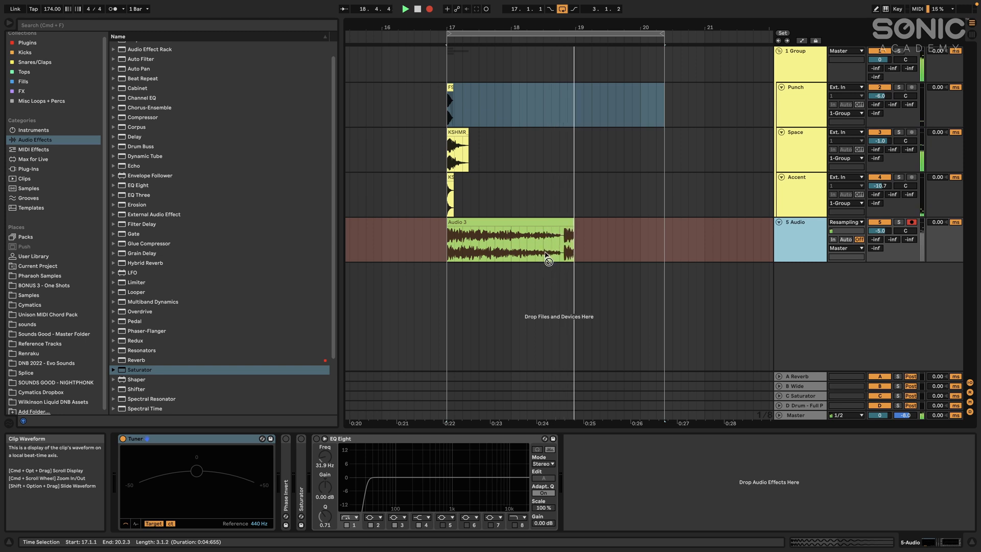
pyautogui.press('space')
# Step: Isolate the 18.2.1–18.4.1 section of the recorded tail, remove the rest, and place the excerpt at 16.3.3
pyautogui.moveTo(528, 247); pyautogui.dragTo(537, 246)
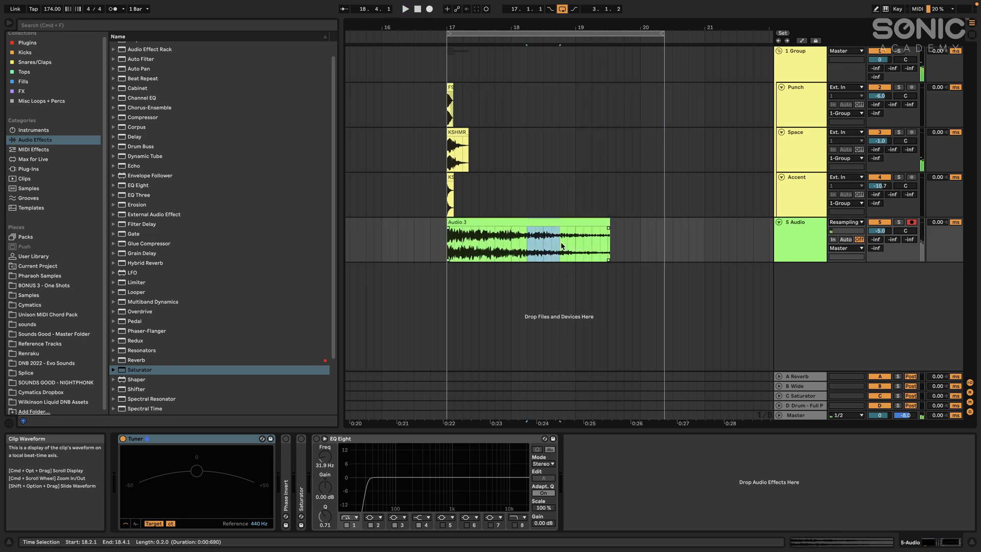
pyautogui.click(517, 222)
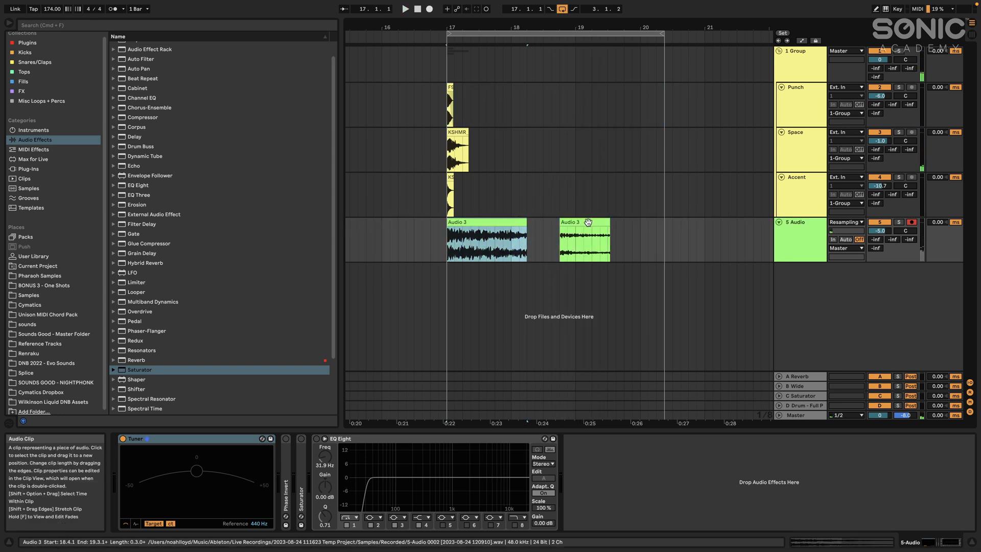
pyautogui.keyDown('shift'); pyautogui.click(587, 222); pyautogui.keyUp('shift')
pyautogui.press('Delete')
pyautogui.press('super+z')
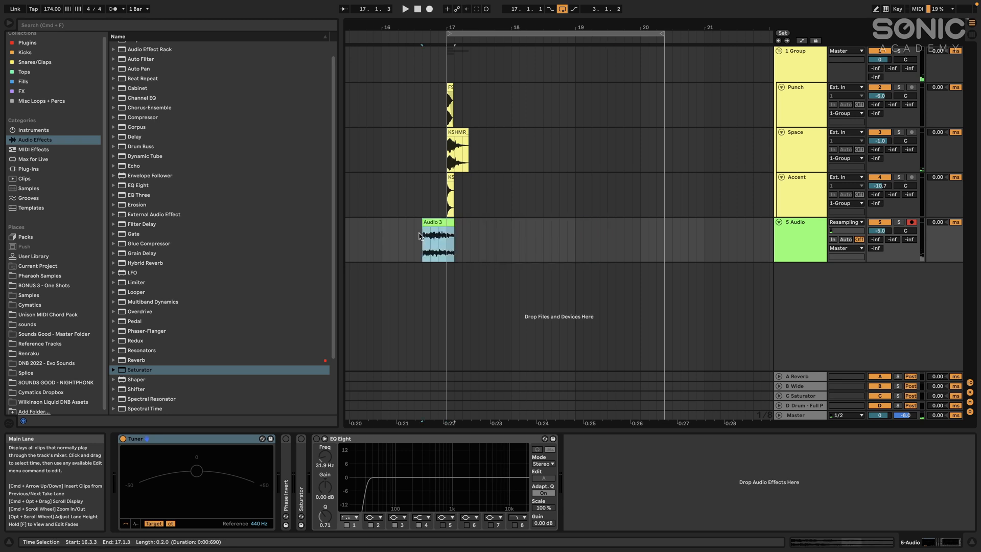
# Step: Reverse the reverb excerpt and fit it between 16.3.2 and 17.1.1 so it ends at the drum hit
pyautogui.scroll(4, 419, 236)
pyautogui.hscroll(-1, 419, 235)
pyautogui.moveTo(485, 223); pyautogui.dragTo(475, 223)
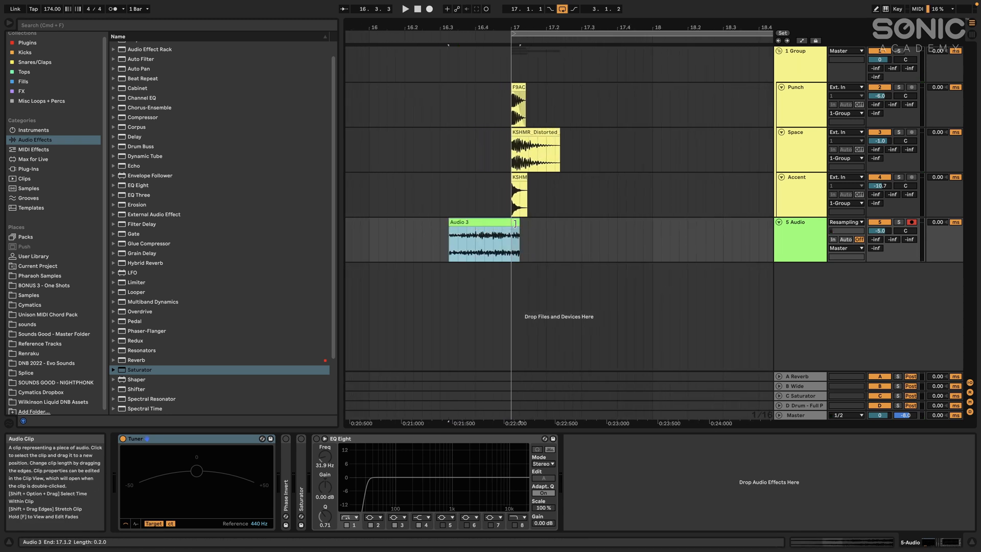
# Step: Add a fade-in across the full length of the reversed reverb clip
pyautogui.press('f')
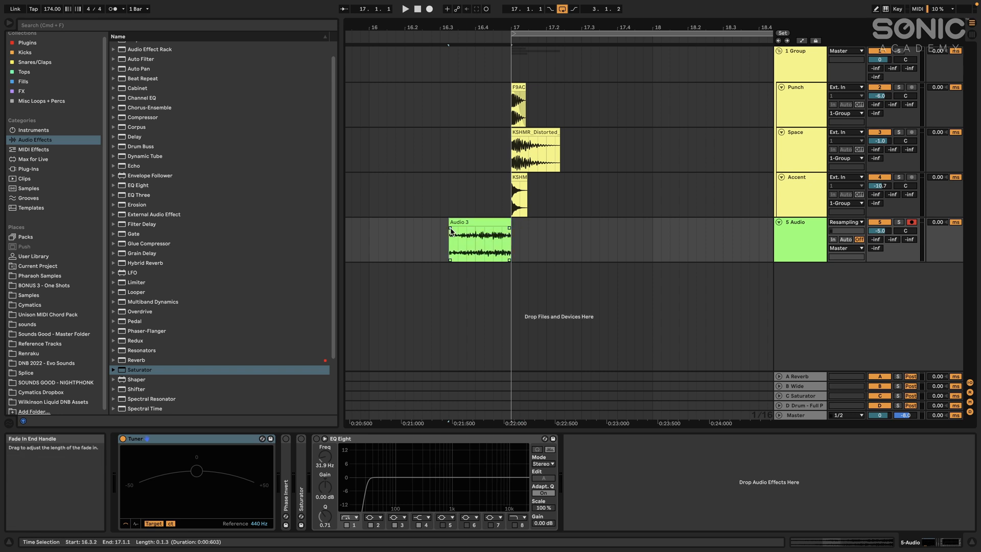
pyautogui.moveTo(450, 228); pyautogui.dragTo(532, 229)
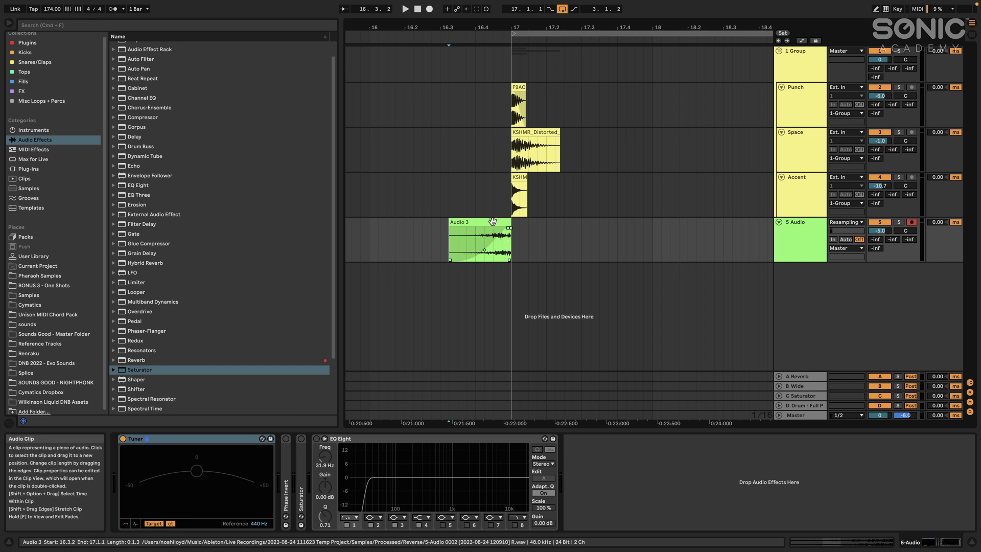
pyautogui.click(498, 256)
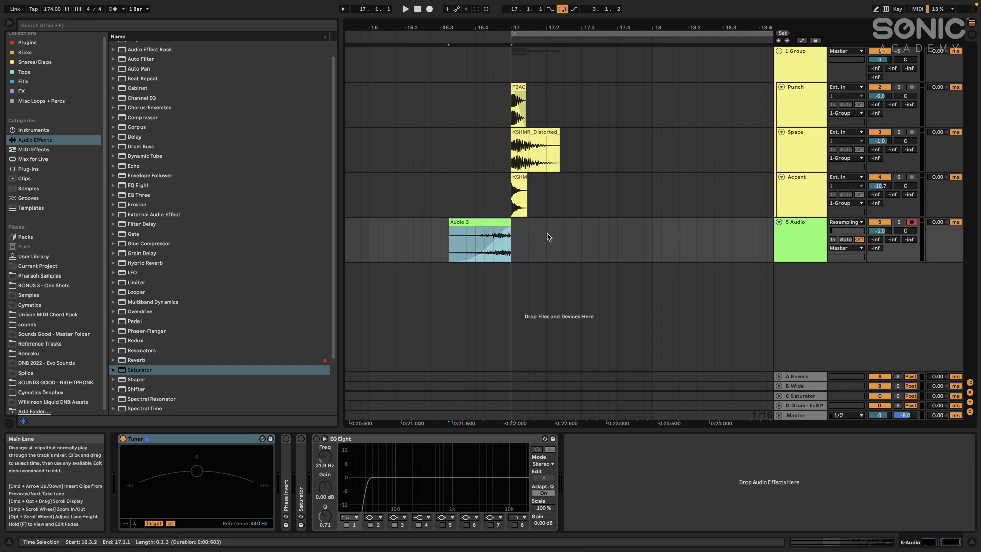
# Step: Trim the reversed clip's start to 16.3.4 and audition it leading into the layered drum hit
pyautogui.moveTo(449, 223); pyautogui.dragTo(467, 223)
pyautogui.click(426, 231)
pyautogui.press('space')
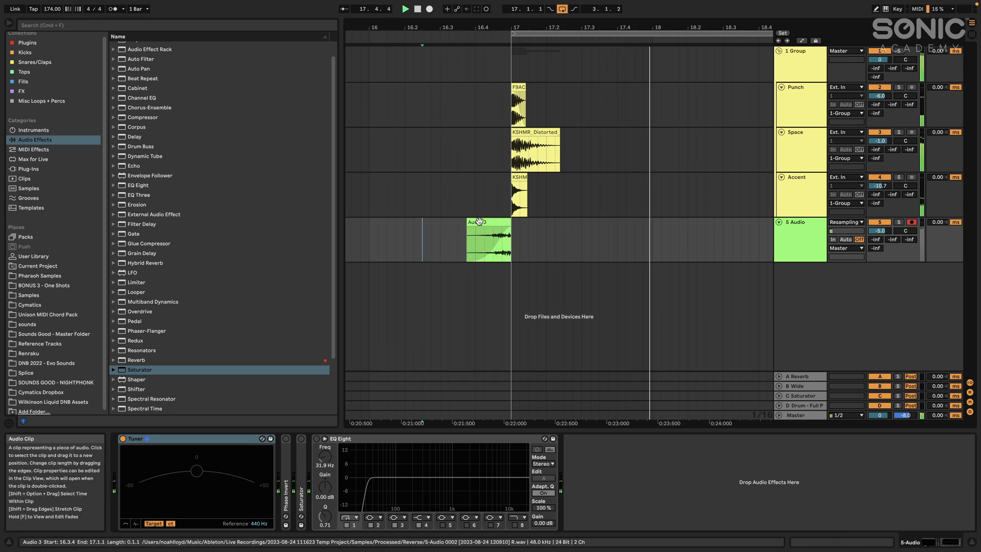
pyautogui.scroll(-3, 482, 196)
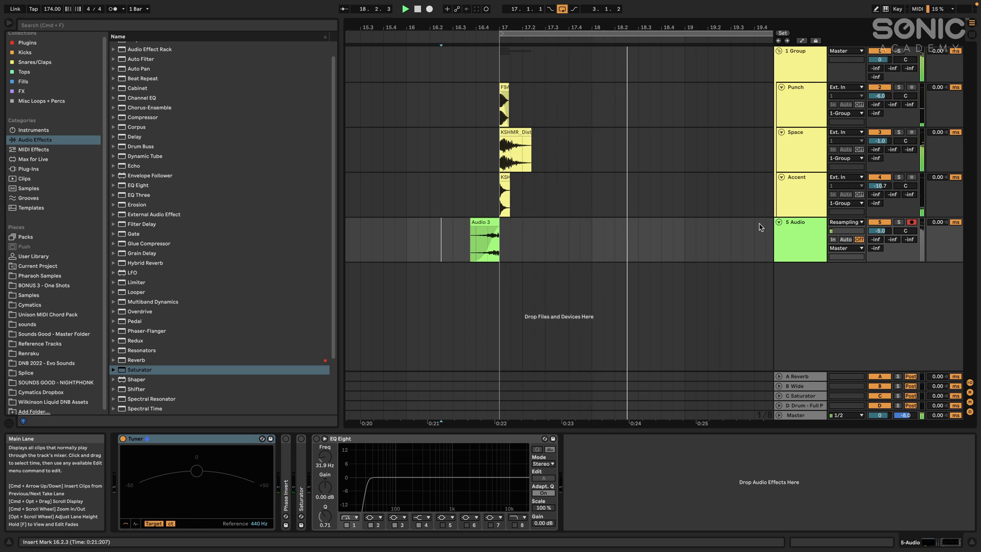
pyautogui.press('space')
pyautogui.press('space')
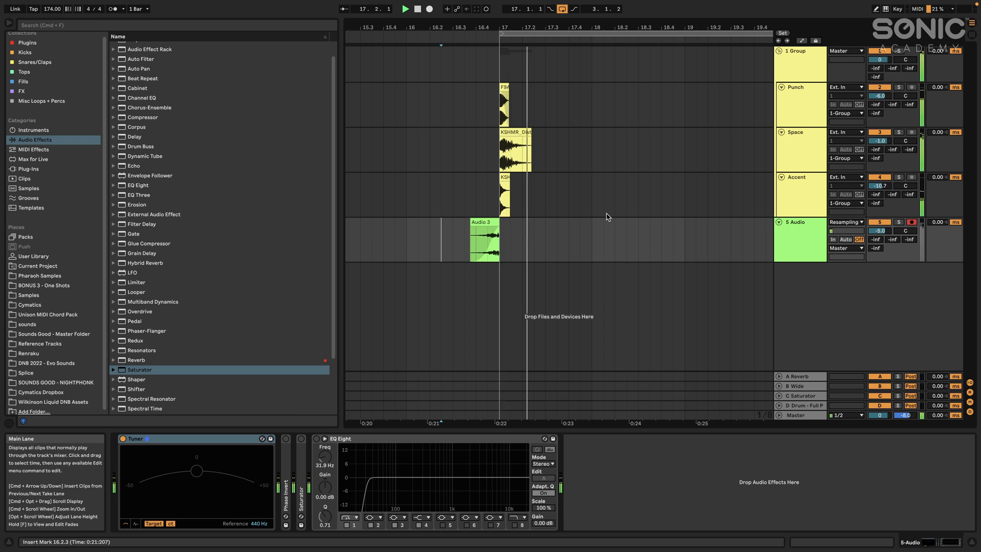
pyautogui.scroll(-3, 593, 192)
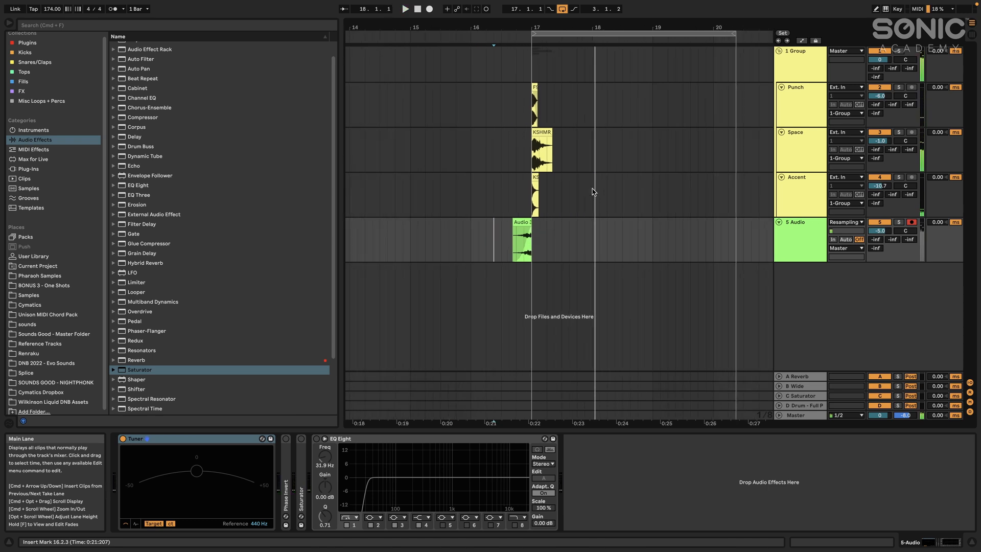